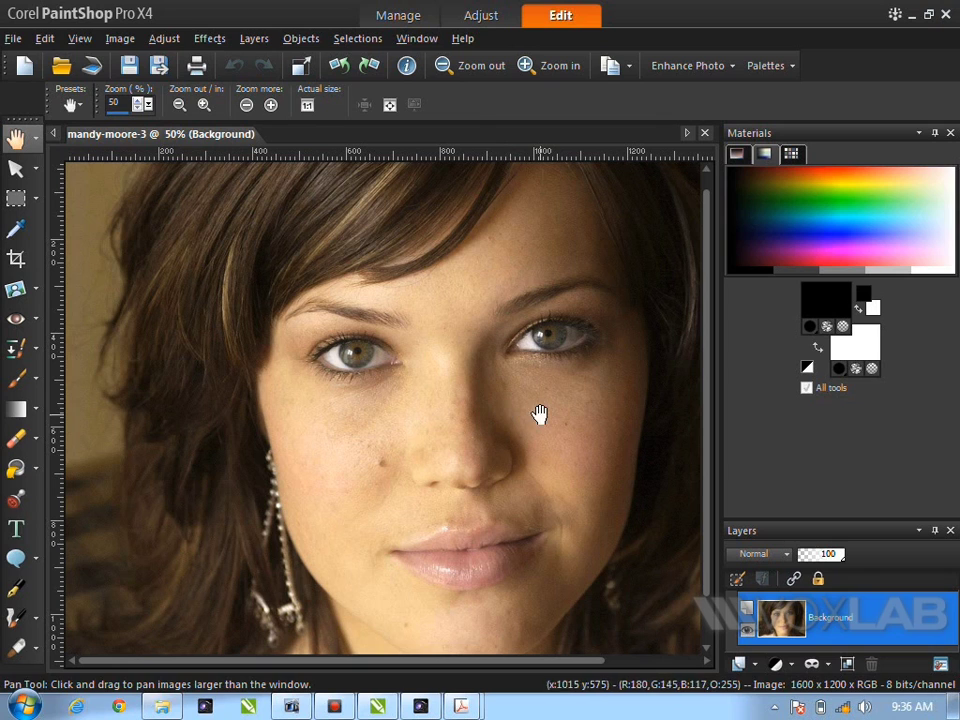
# - Smooth the face with Skin Smoothing at an amount of 69
pyautogui.click(164, 38)
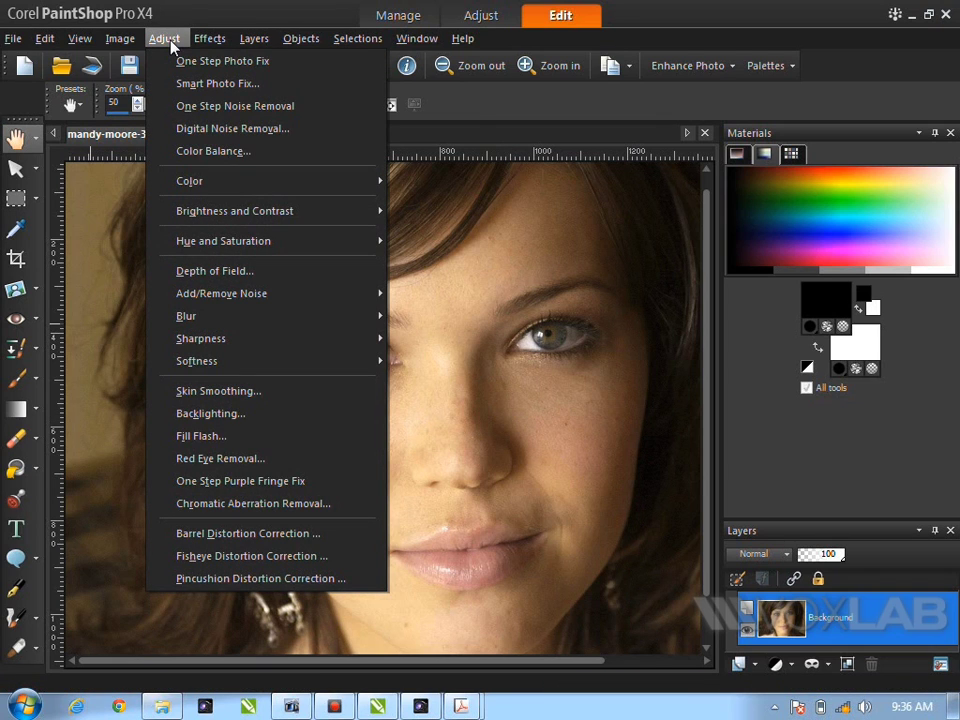
pyautogui.moveTo(270, 32)
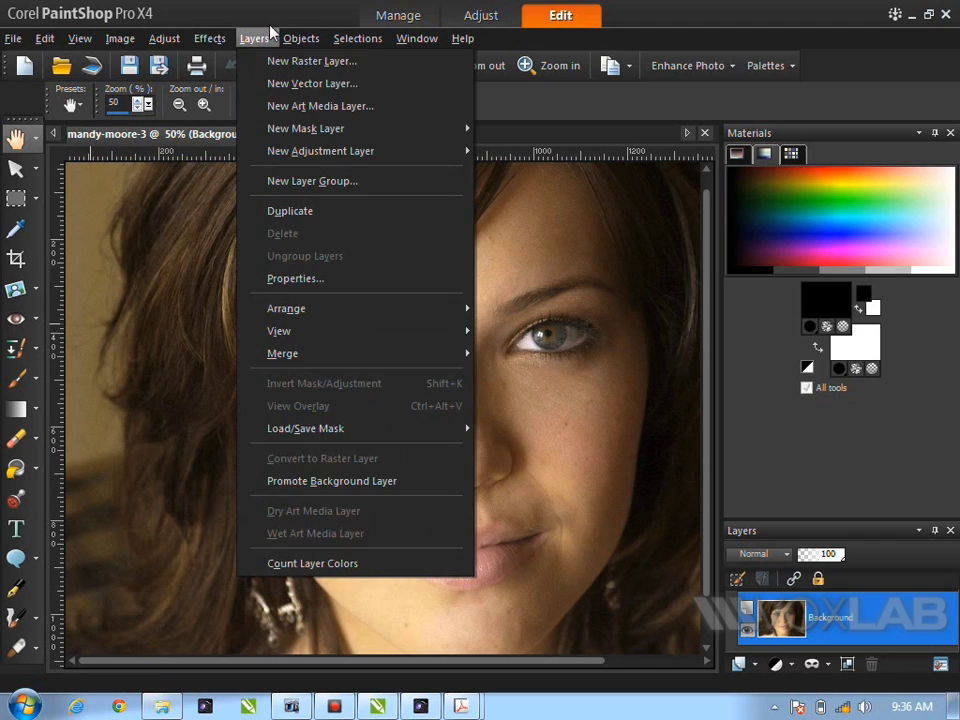
pyautogui.moveTo(172, 43)
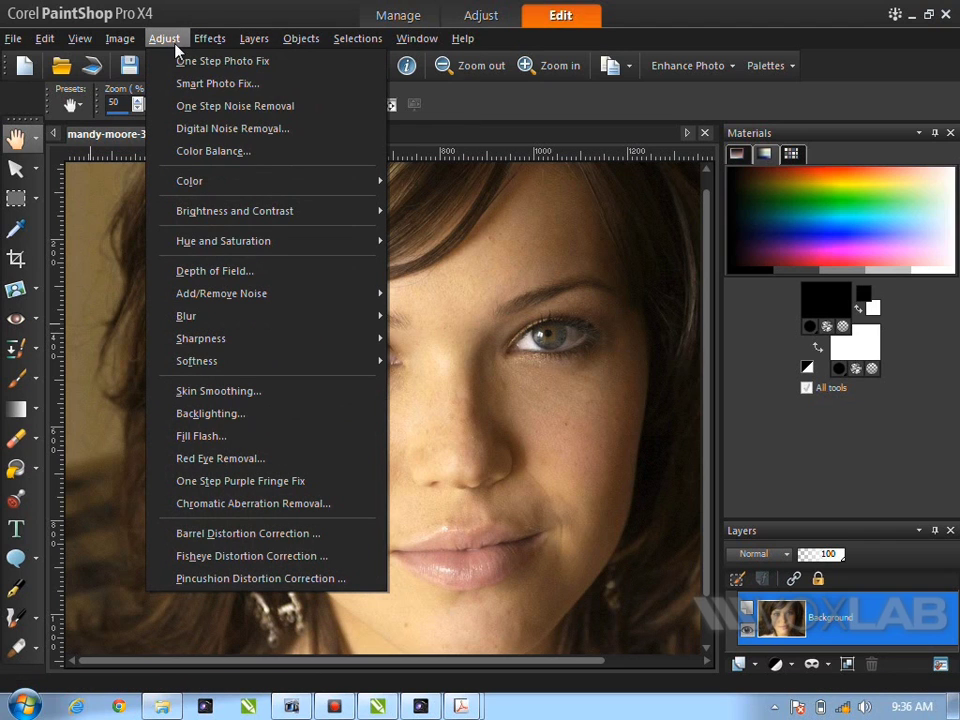
pyautogui.click(240, 393)
pyautogui.moveTo(434, 163); pyautogui.dragTo(676, 112)
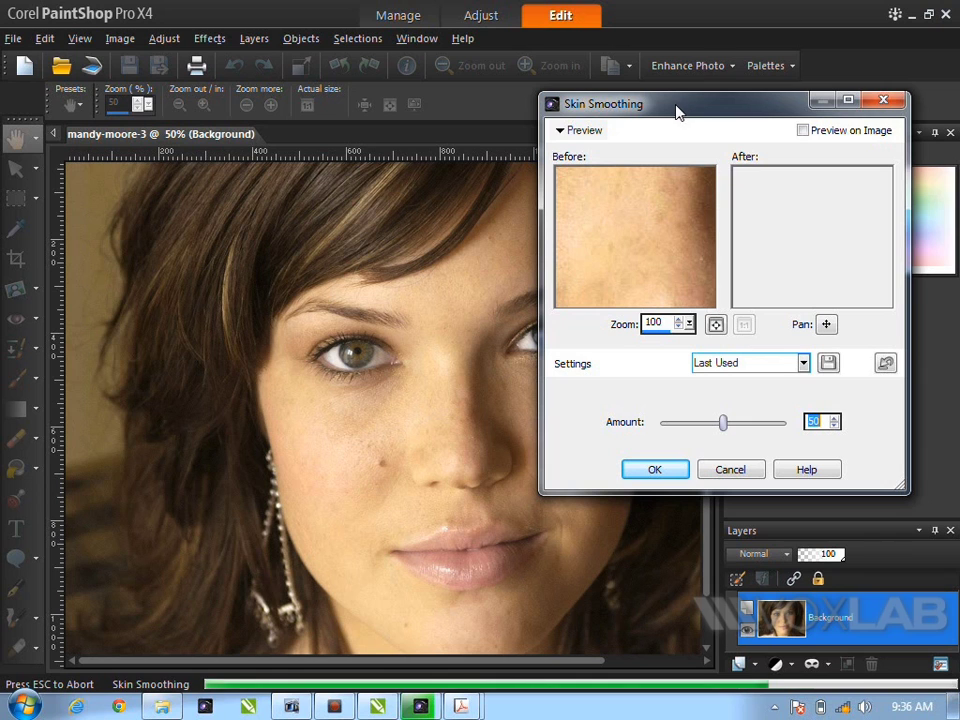
pyautogui.moveTo(709, 111); pyautogui.dragTo(714, 82)
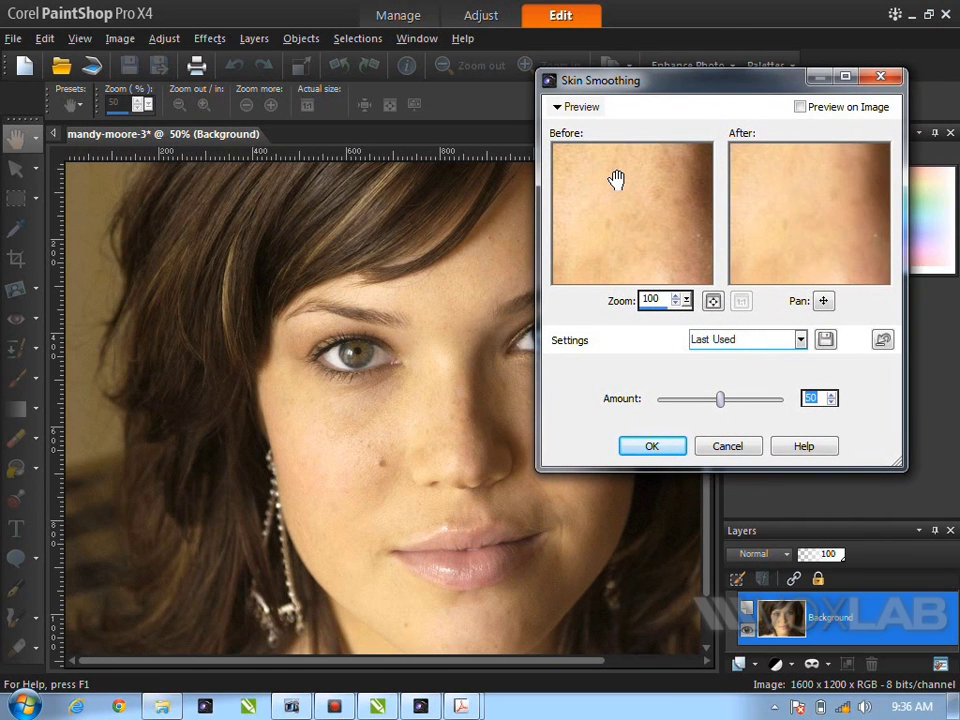
pyautogui.moveTo(722, 404); pyautogui.dragTo(738, 403)
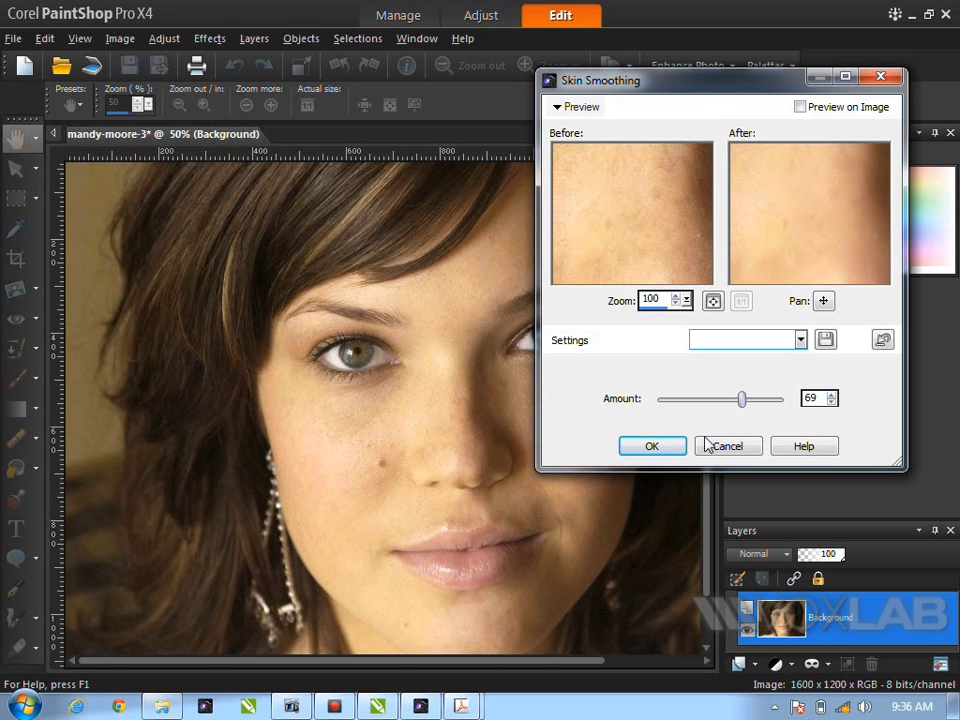
pyautogui.click(656, 450)
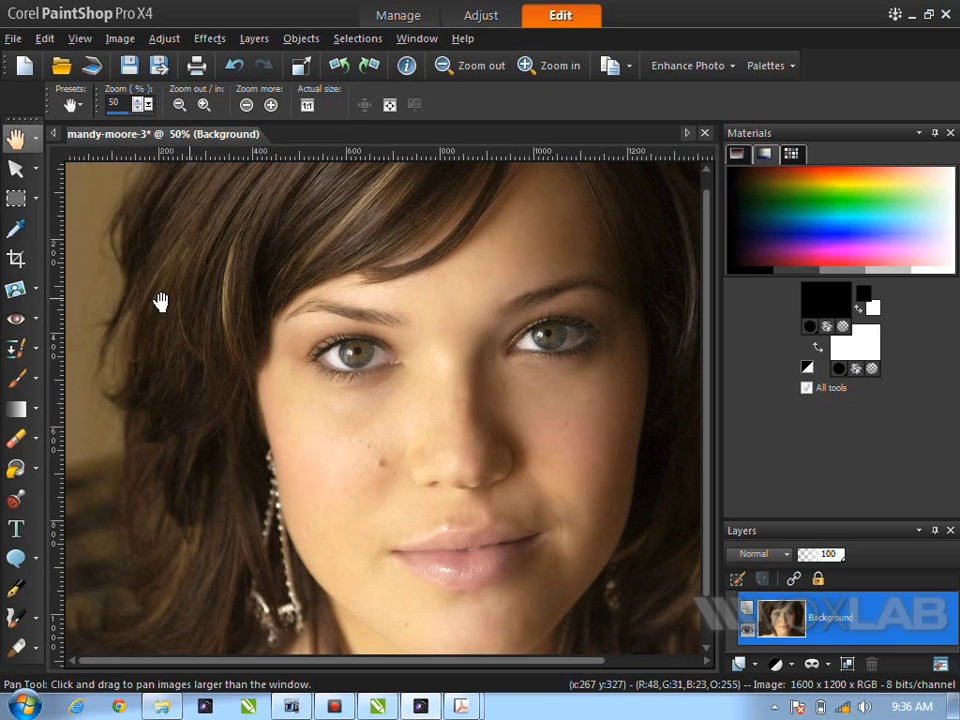
# - Remove the dark mole beside the nose with the Makeover Blemish Fixer at size 45 and strength 100
pyautogui.click(40, 326)
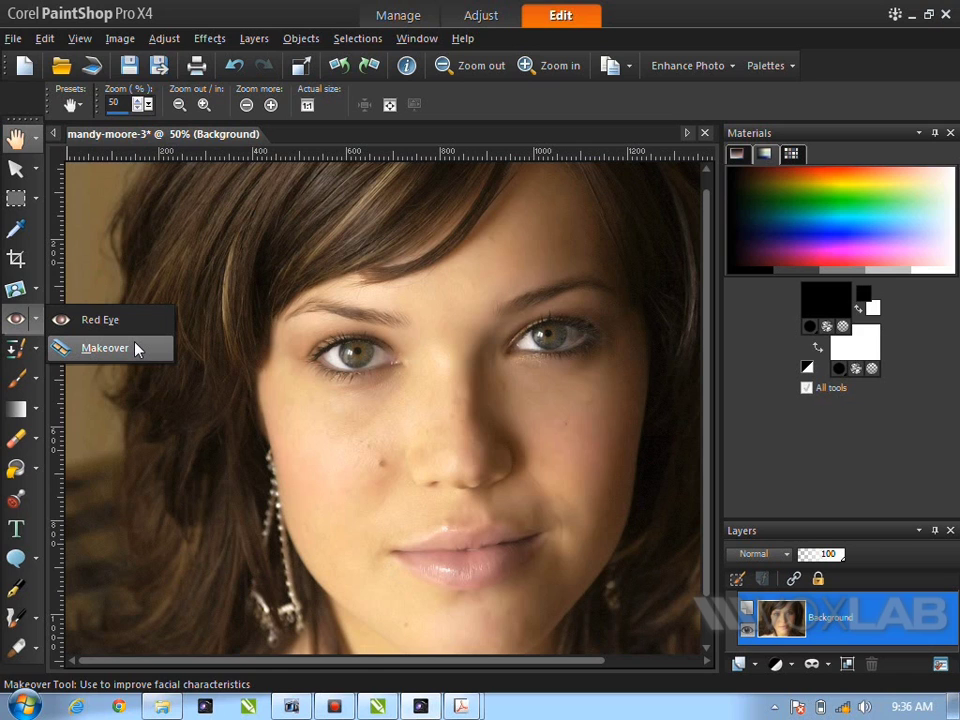
pyautogui.click(104, 348)
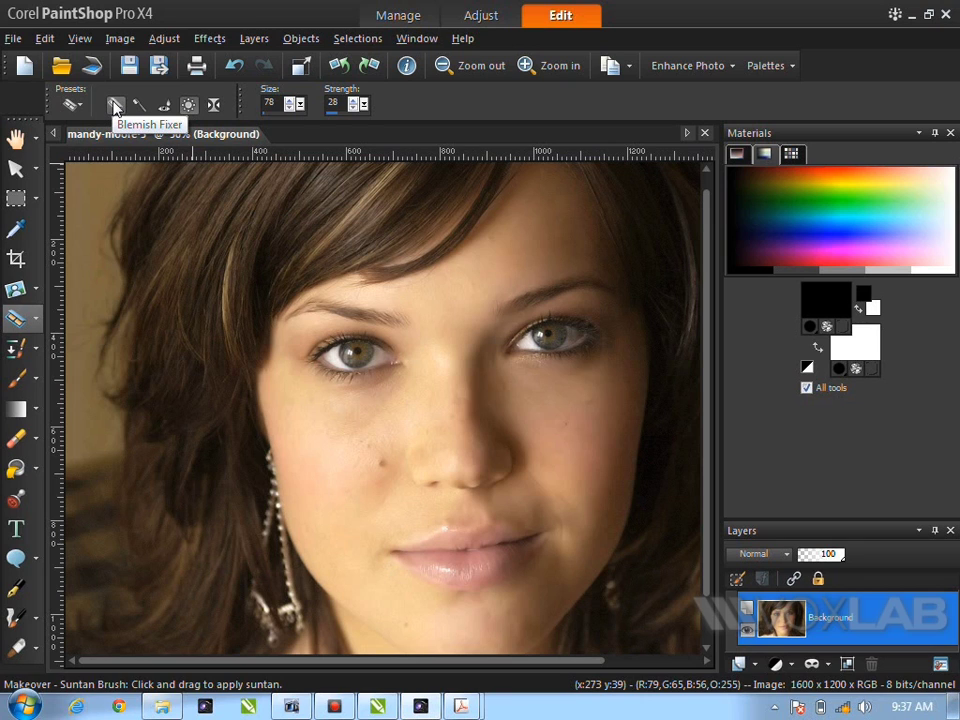
pyautogui.click(216, 105)
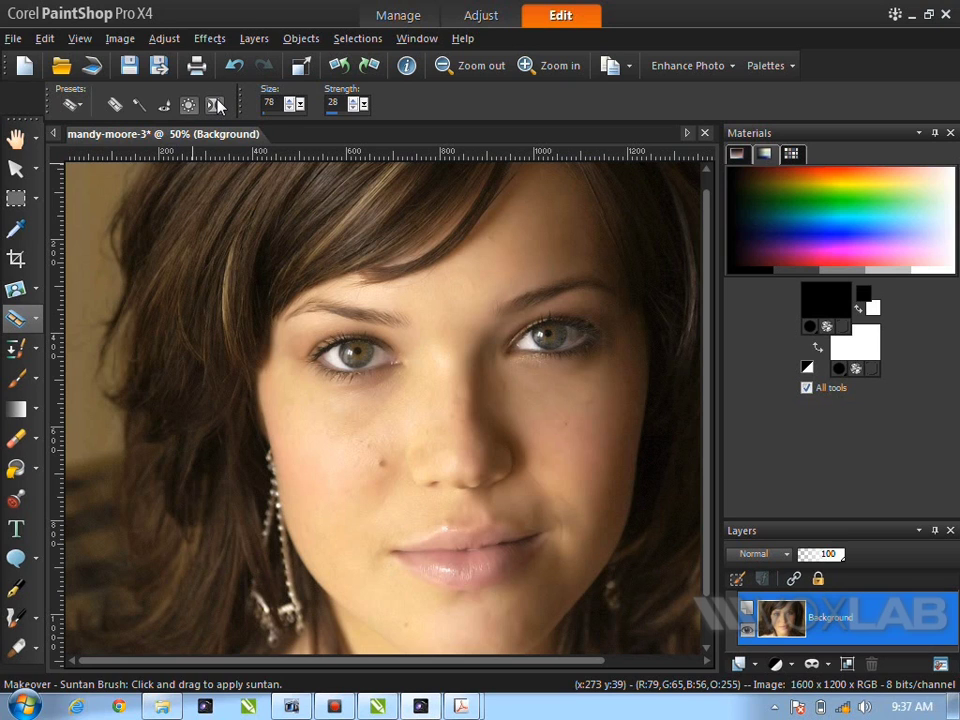
pyautogui.click(116, 106)
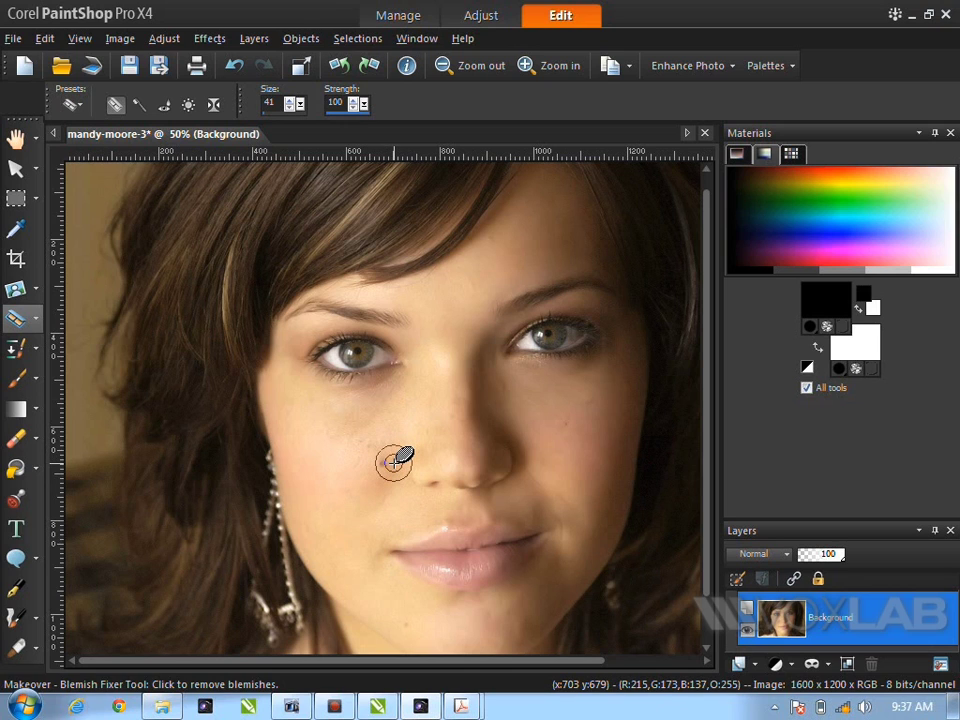
pyautogui.hotkey('ctrl', 'z')
pyautogui.moveTo(389, 480); pyautogui.dragTo(397, 470)
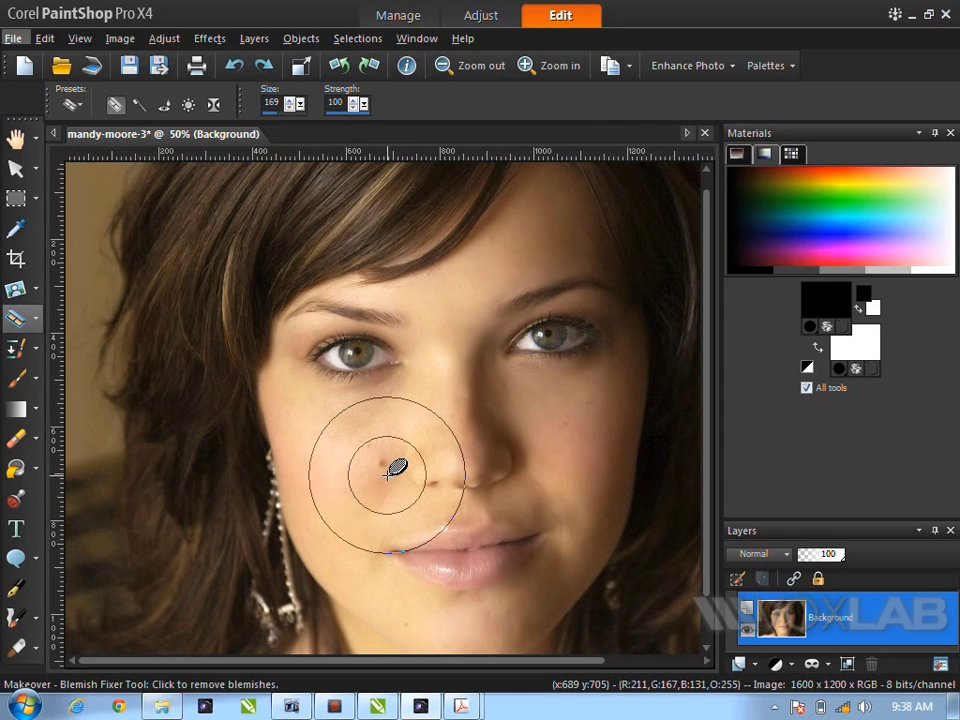
pyautogui.moveTo(390, 472)
pyautogui.mouseDown()
pyautogui.moveTo(390, 482)
pyautogui.moveTo(383, 466)
pyautogui.moveTo(393, 505)
pyautogui.mouseUp()
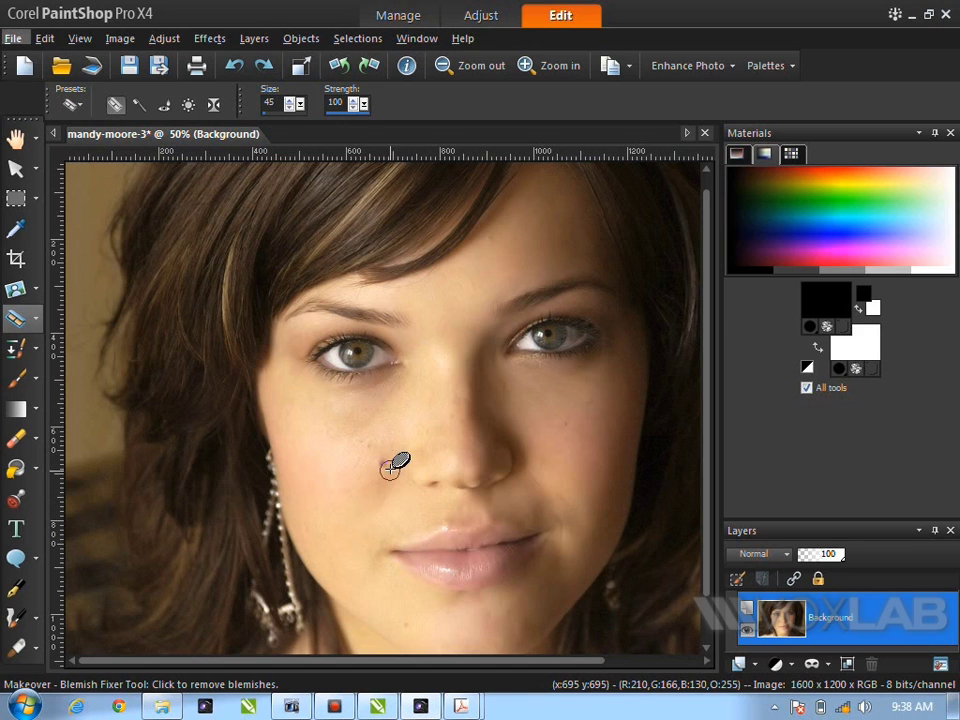
pyautogui.moveTo(381, 456); pyautogui.dragTo(383, 462)
pyautogui.click(383, 462)
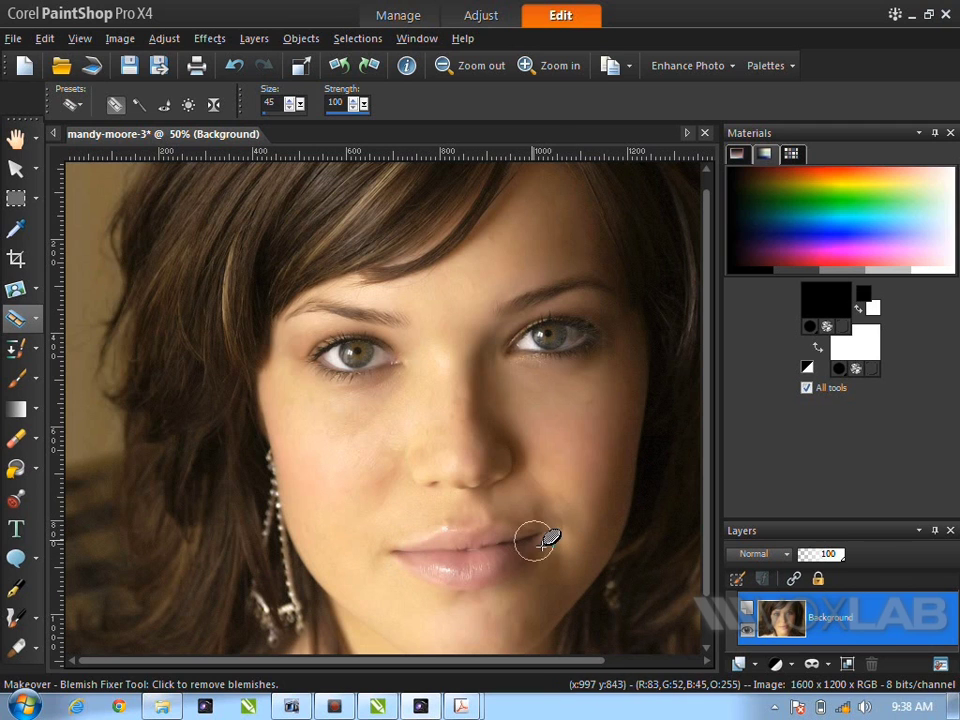
# - Tint the lips with the Makeover Suntan brush at size 30 and strength 28
pyautogui.moveTo(705, 450)
pyautogui.mouseDown()
pyautogui.moveTo(704, 495)
pyautogui.moveTo(705, 472)
pyautogui.mouseUp()
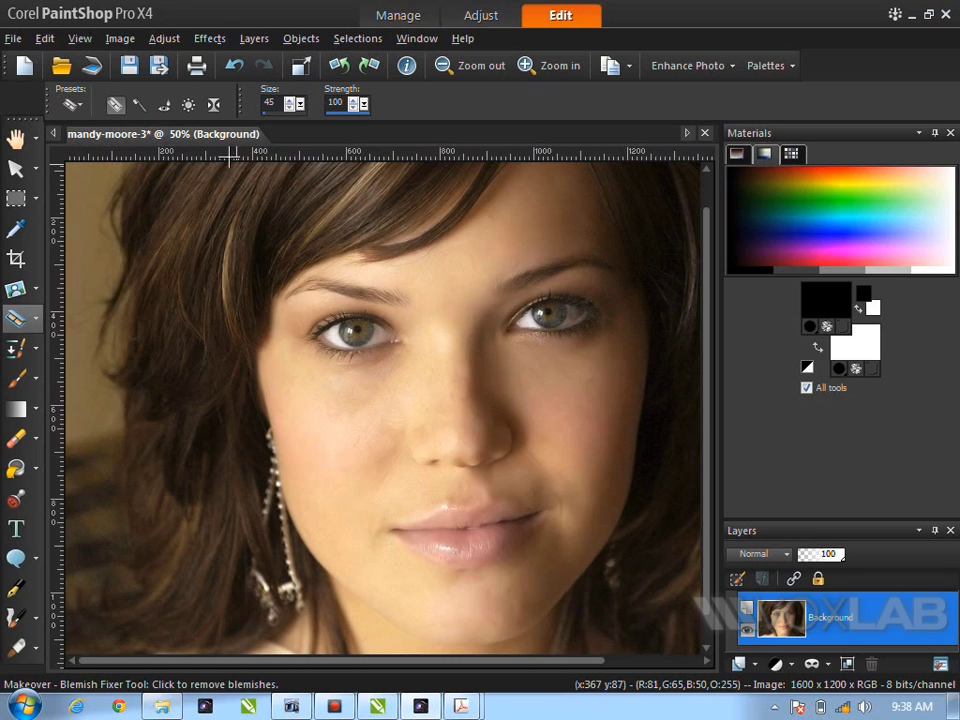
pyautogui.click(189, 106)
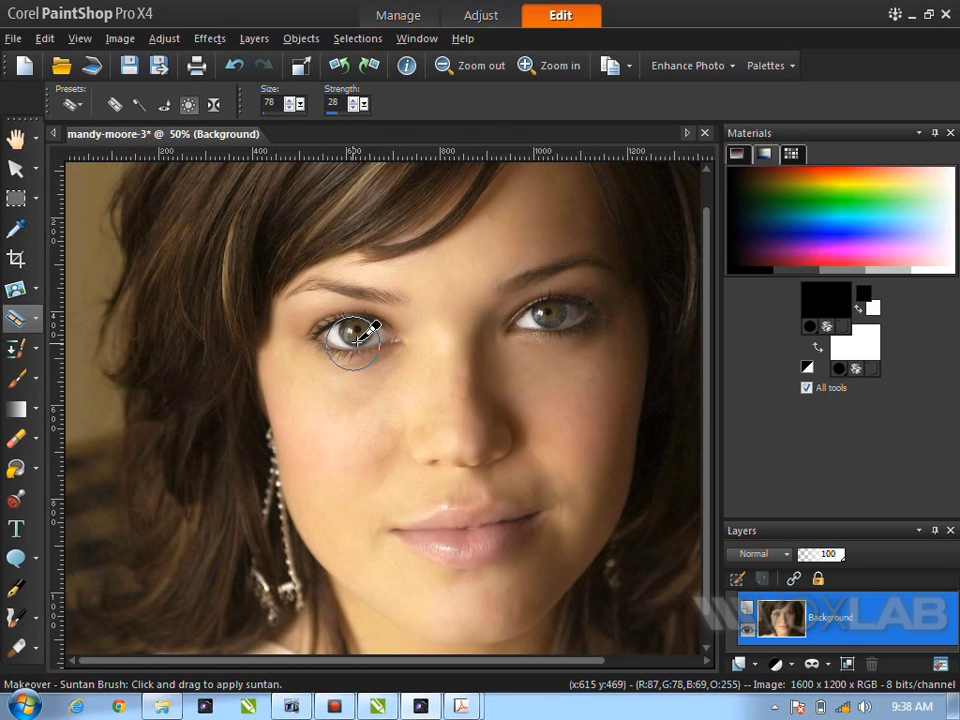
pyautogui.moveTo(353, 340); pyautogui.dragTo(362, 344)
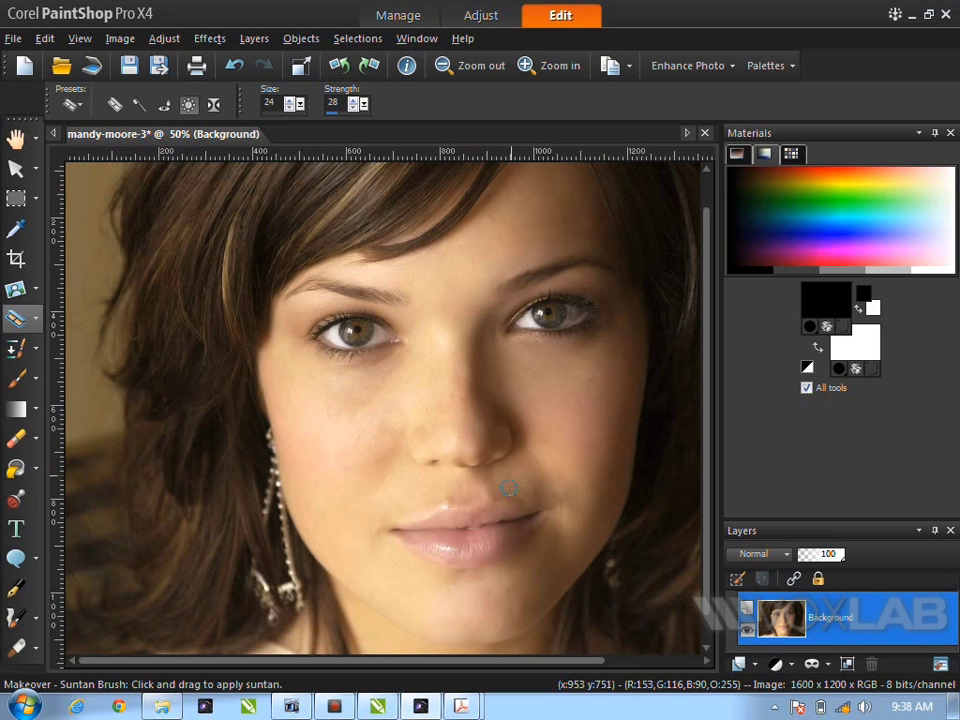
pyautogui.moveTo(510, 486)
pyautogui.mouseDown()
pyautogui.moveTo(471, 546)
pyautogui.moveTo(484, 545)
pyautogui.moveTo(414, 526)
pyautogui.moveTo(493, 521)
pyautogui.moveTo(465, 547)
pyautogui.moveTo(538, 516)
pyautogui.moveTo(504, 506)
pyautogui.moveTo(426, 525)
pyautogui.moveTo(538, 540)
pyautogui.mouseUp()
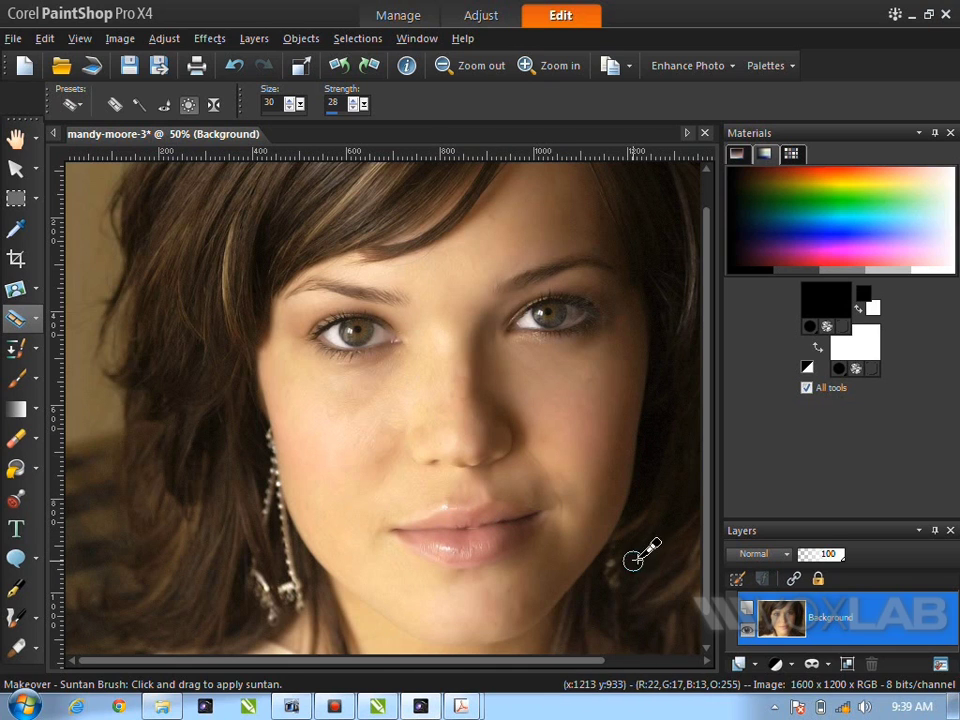
pyautogui.moveTo(467, 530)
pyautogui.mouseDown()
pyautogui.moveTo(414, 536)
pyautogui.moveTo(454, 531)
pyautogui.moveTo(435, 529)
pyautogui.moveTo(450, 553)
pyautogui.moveTo(499, 529)
pyautogui.moveTo(510, 540)
pyautogui.moveTo(504, 510)
pyautogui.moveTo(429, 514)
pyautogui.mouseUp()
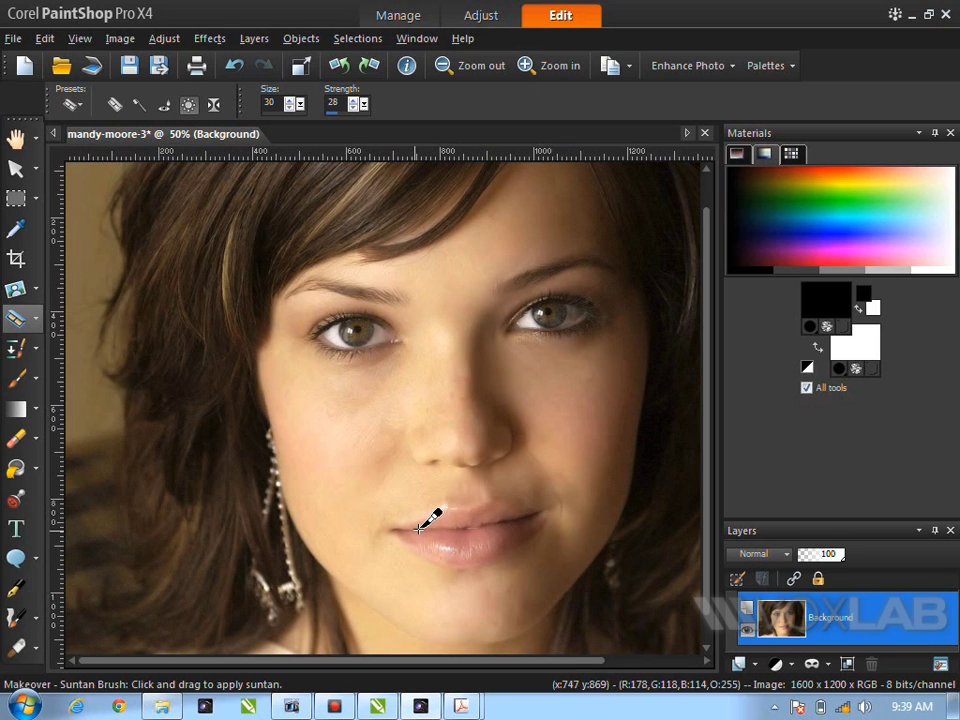
# - Deepen the lip colour with the Suntan brush at strength 40, and reset the brush strength to 28
pyautogui.click(358, 101)
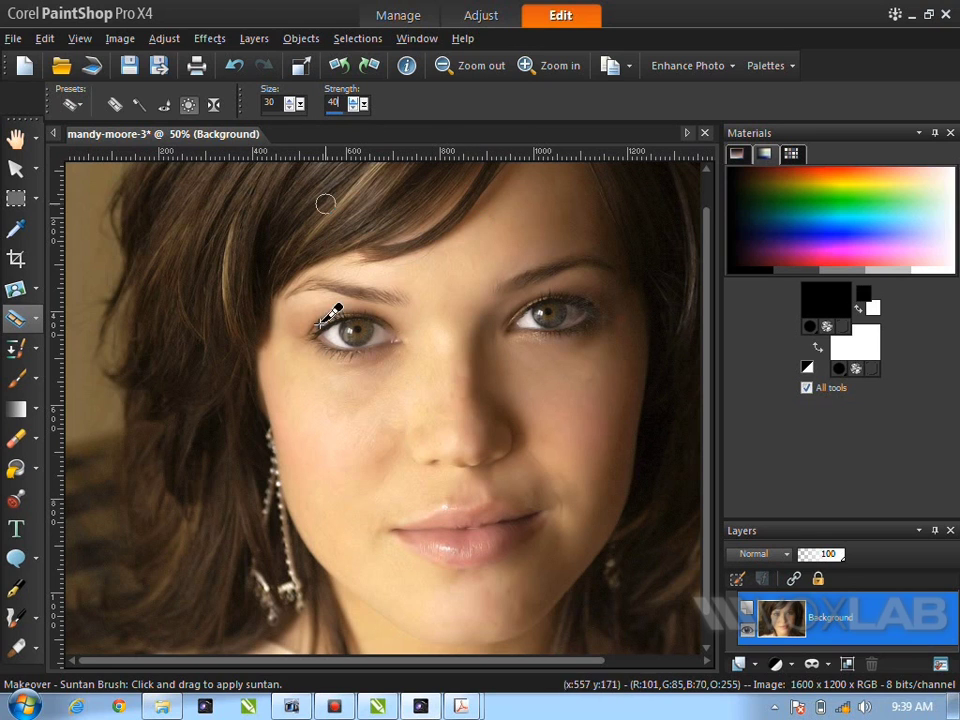
pyautogui.moveTo(460, 546)
pyautogui.mouseDown()
pyautogui.moveTo(430, 541)
pyautogui.moveTo(459, 554)
pyautogui.moveTo(411, 529)
pyautogui.moveTo(481, 538)
pyautogui.moveTo(452, 536)
pyautogui.moveTo(491, 530)
pyautogui.moveTo(465, 548)
pyautogui.moveTo(526, 527)
pyautogui.mouseUp()
pyautogui.moveTo(505, 538)
pyautogui.mouseDown()
pyautogui.moveTo(476, 546)
pyautogui.moveTo(435, 542)
pyautogui.moveTo(429, 531)
pyautogui.moveTo(440, 524)
pyautogui.moveTo(431, 522)
pyautogui.moveTo(506, 511)
pyautogui.moveTo(497, 509)
pyautogui.moveTo(523, 520)
pyautogui.moveTo(497, 530)
pyautogui.mouseUp()
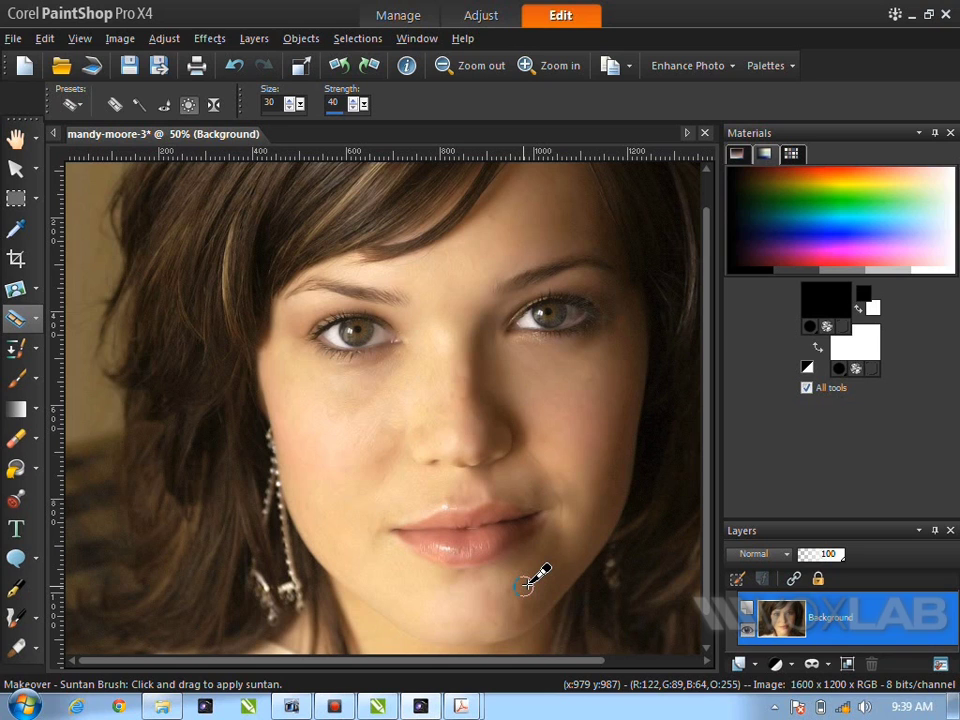
pyautogui.click(364, 104)
pyautogui.moveTo(366, 108); pyautogui.dragTo(358, 107)
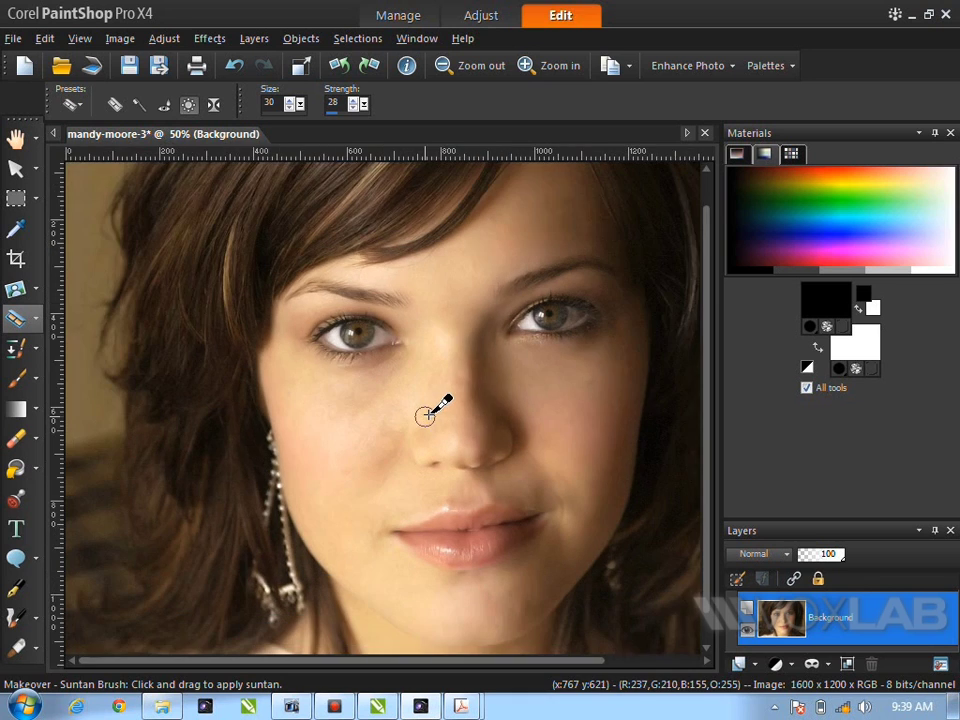
pyautogui.scroll(-1, 430, 405)
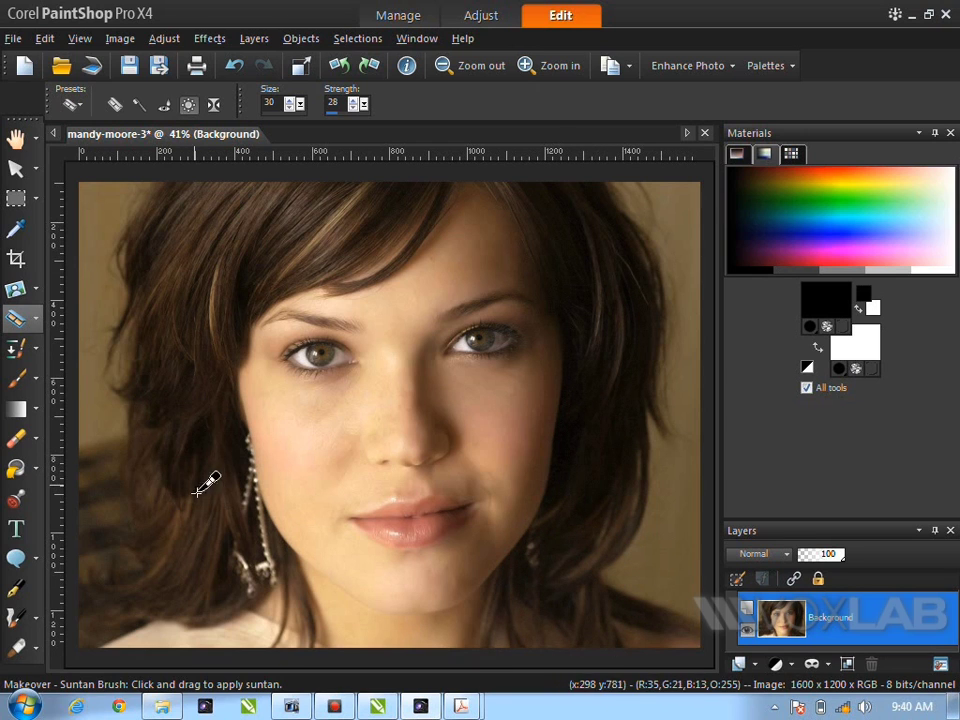
pyautogui.moveTo(237, 565)
pyautogui.mouseDown()
pyautogui.moveTo(184, 526)
pyautogui.moveTo(153, 532)
pyautogui.moveTo(185, 340)
pyautogui.mouseUp()
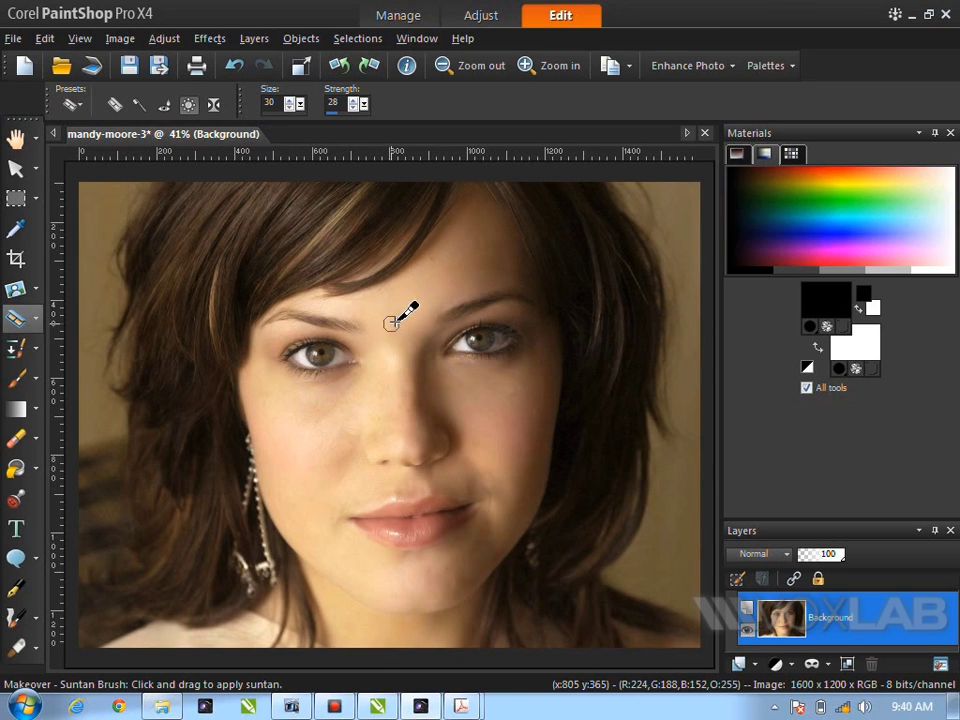
# - Slim the face with three applications of the Makeover Thinify tool at strength 10, centred on the nose
pyautogui.click(214, 106)
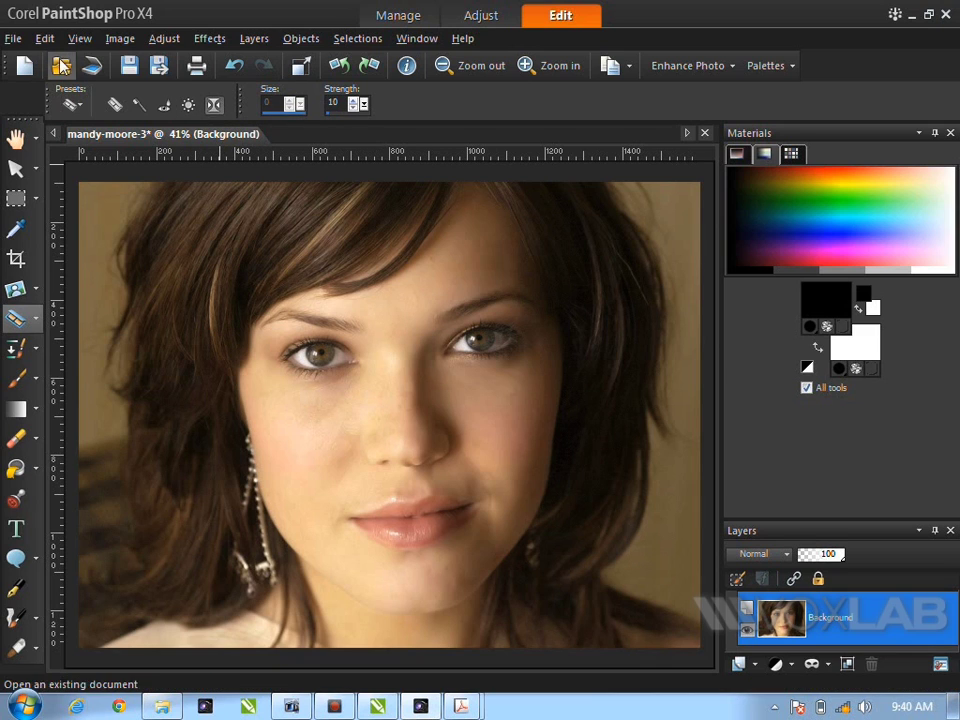
pyautogui.click(404, 397)
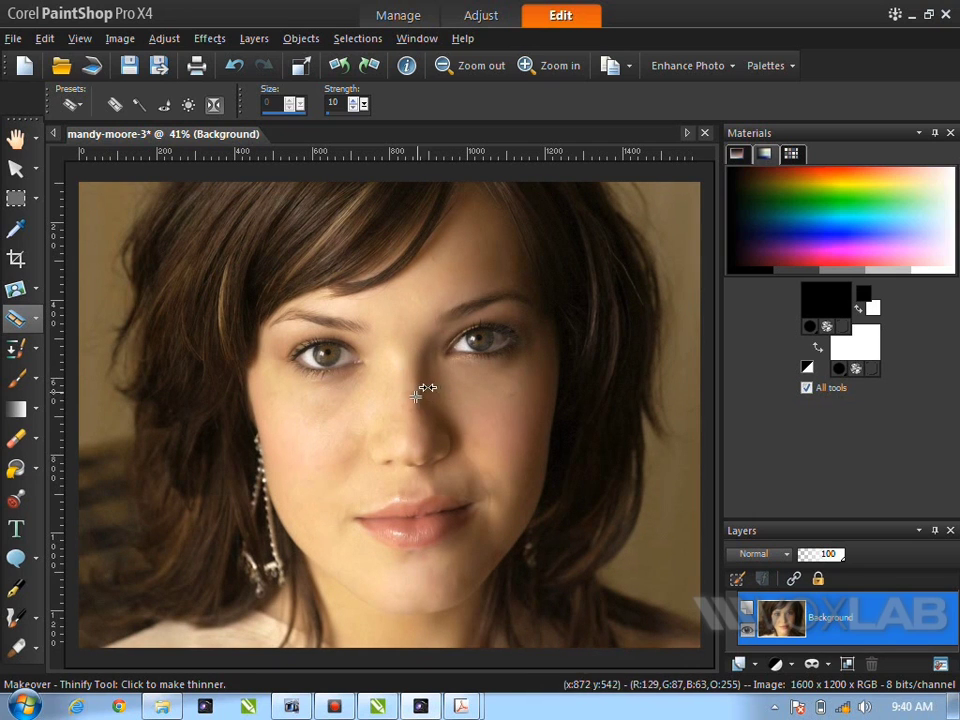
pyautogui.click(414, 394)
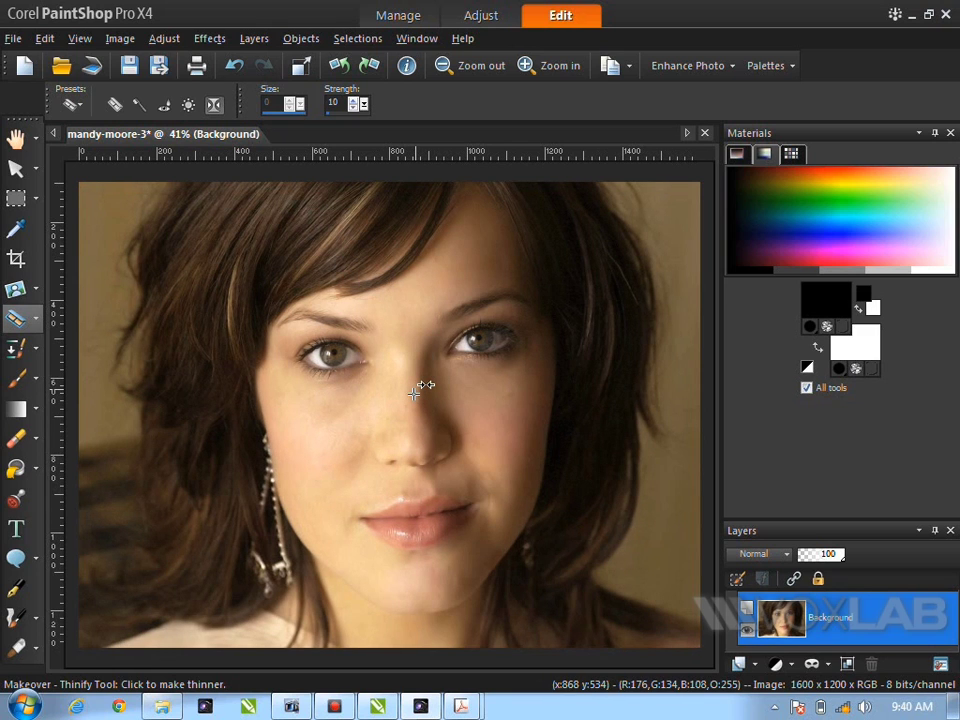
pyautogui.click(410, 374)
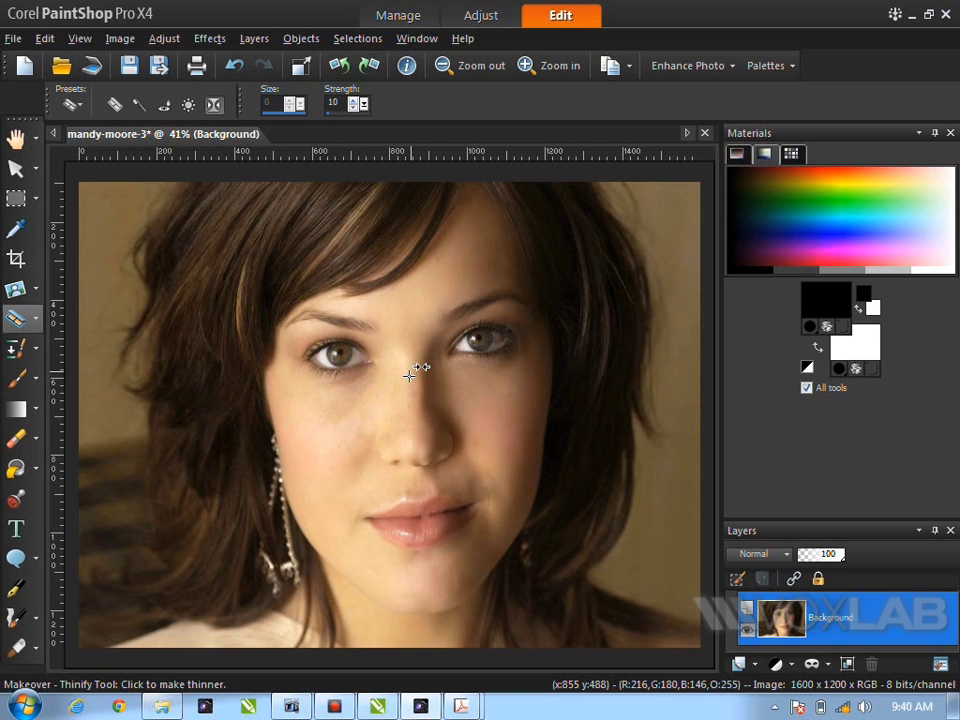
# - Undo the last two Thinify applications and apply Thinify once more at the bridge of the nose
pyautogui.hotkey('ctrl', 'z')
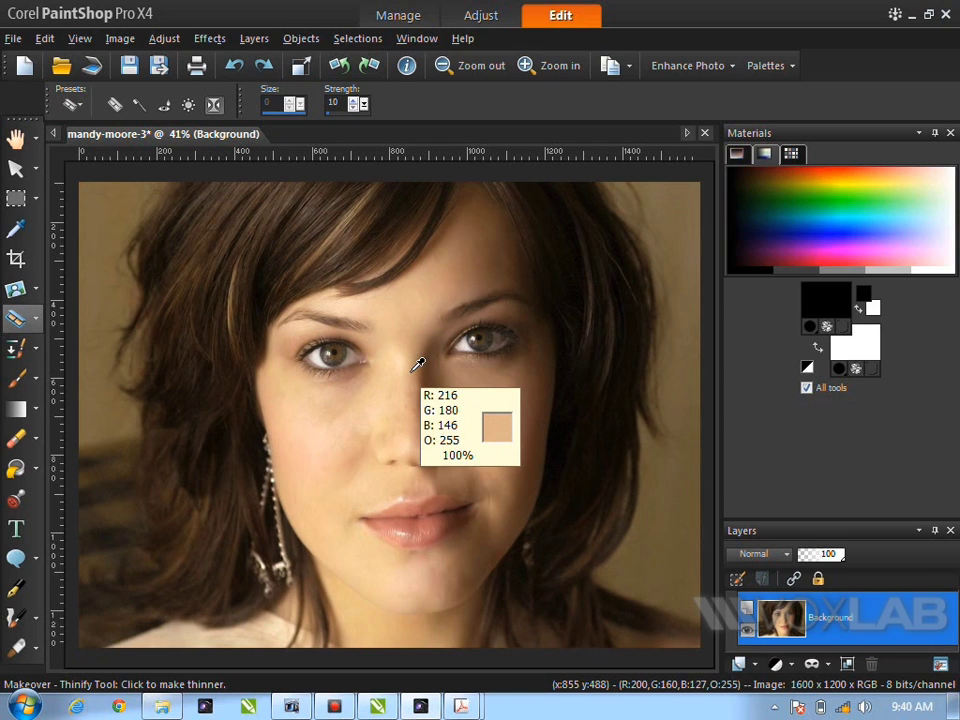
pyautogui.hotkey('ctrl', 'alt', 'z')
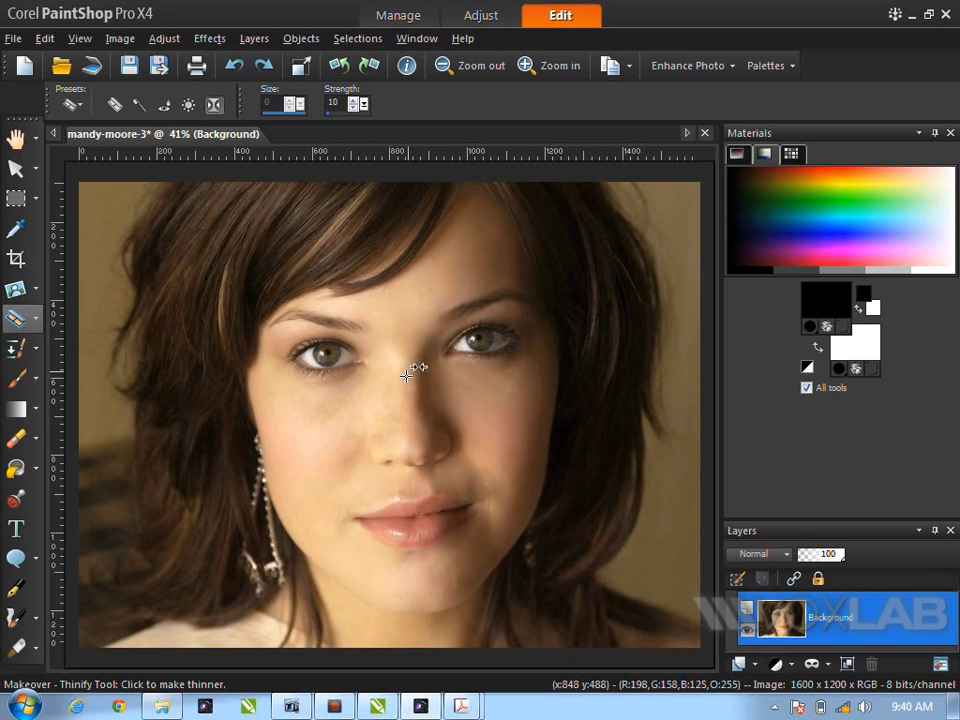
pyautogui.click(414, 374)
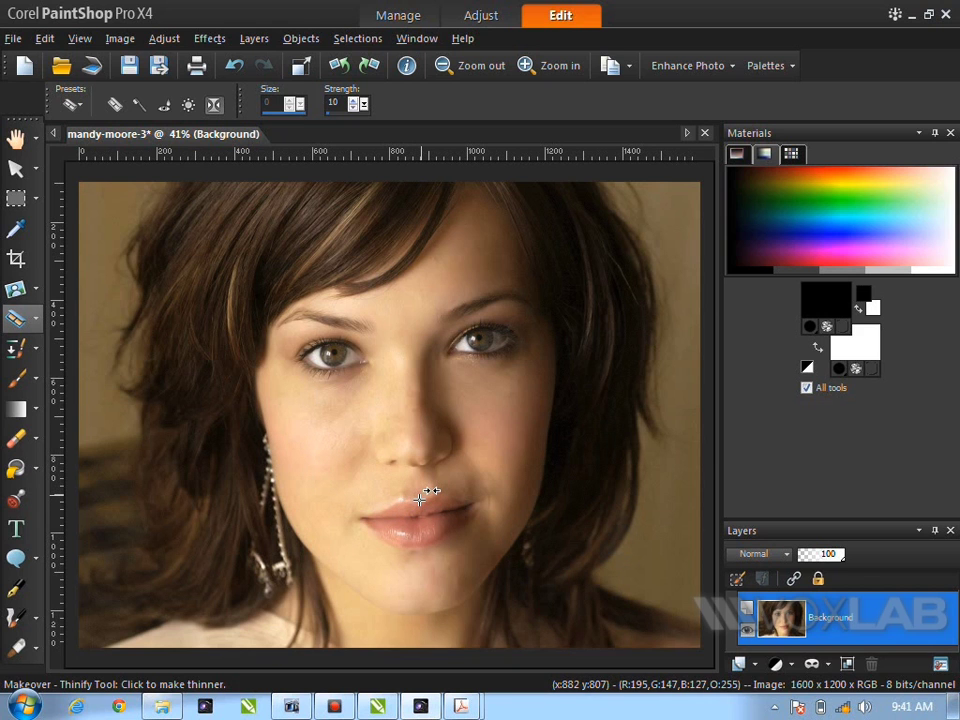
# - Examine the before-and-after makeover slide in the PDF viewer, and close the portrait in PaintShop Pro without saving changes
pyautogui.hotkey('alt', 'Tab')
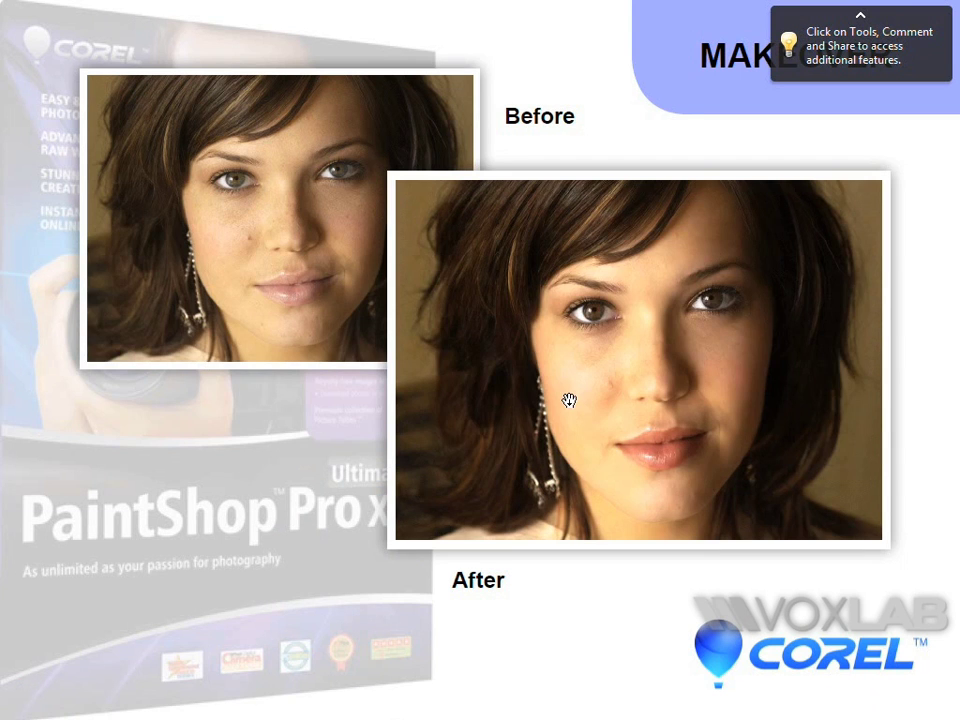
pyautogui.click(568, 396)
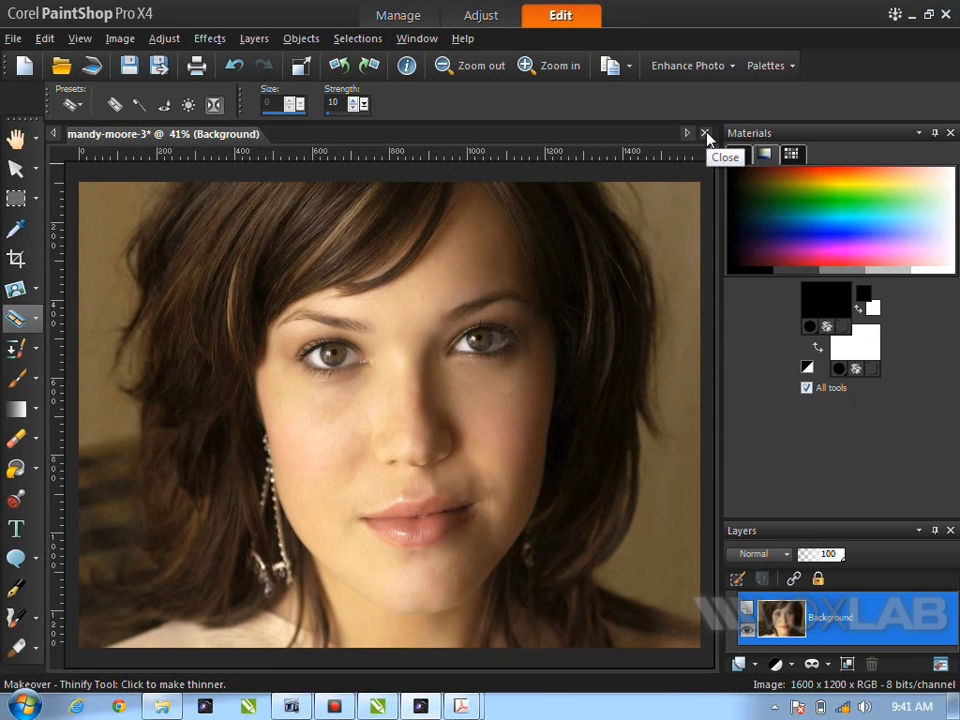
pyautogui.click(704, 134)
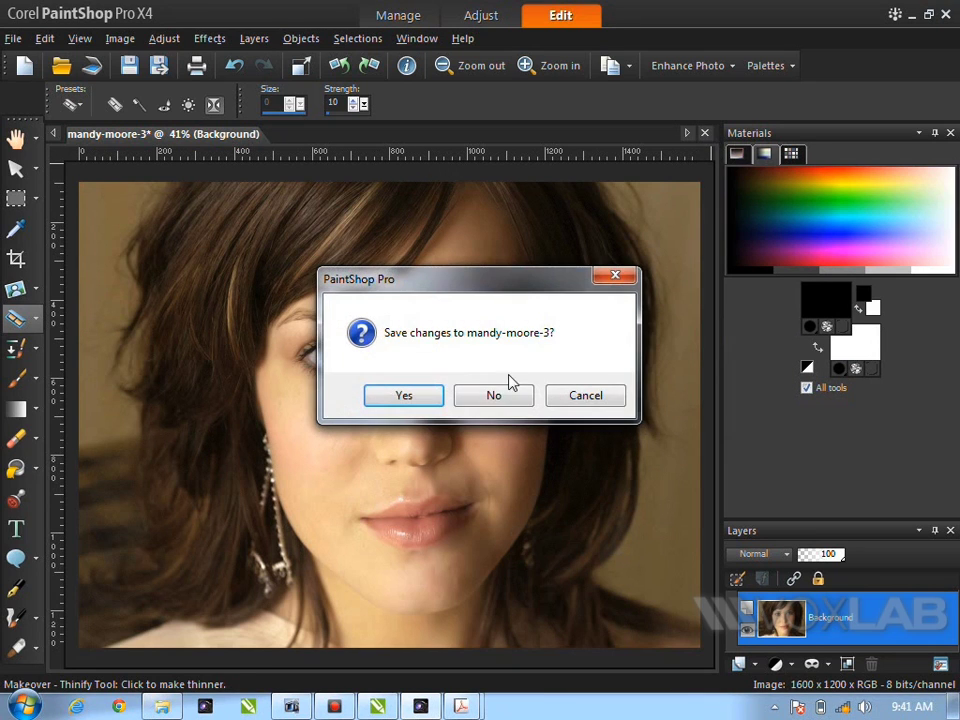
pyautogui.click(492, 397)
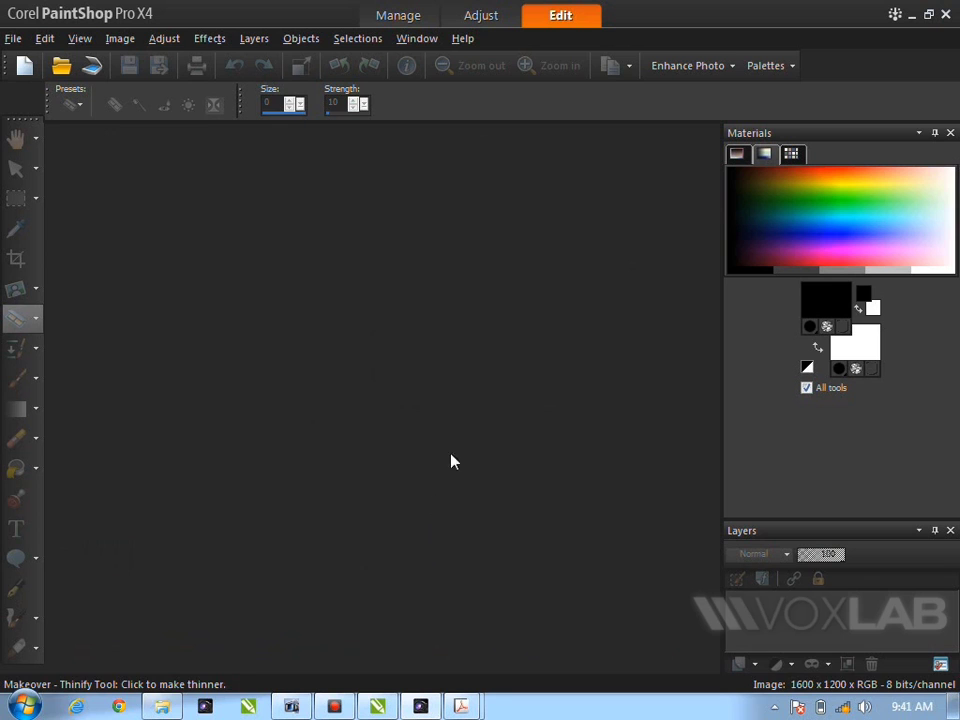
# - Open Object_Extractor.JPG from the PSPX4 Demo folder for editing
pyautogui.click(420, 14)
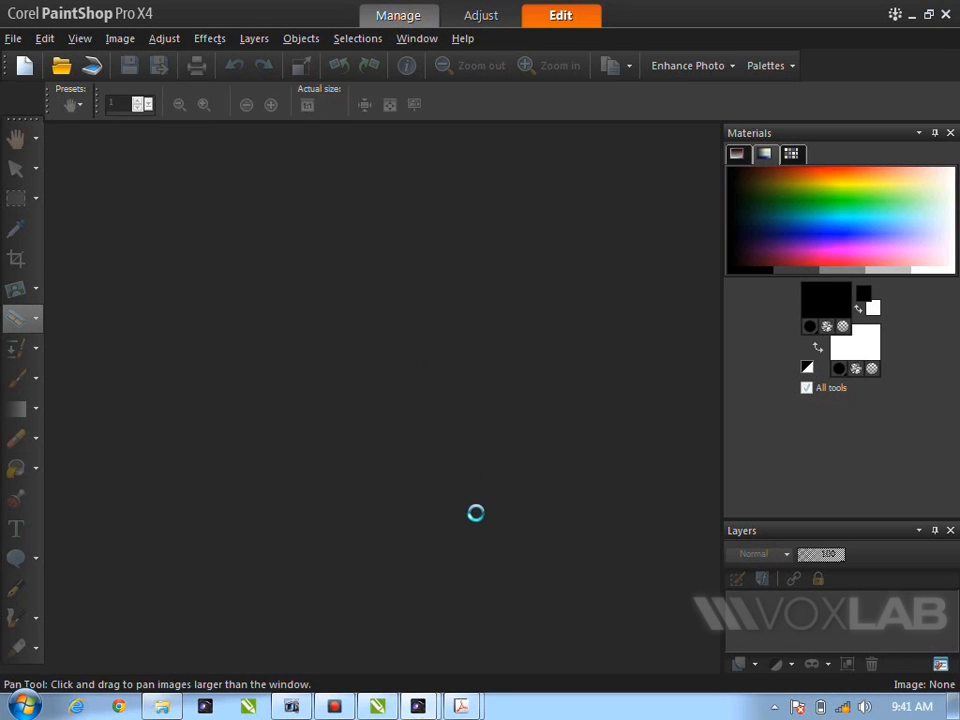
pyautogui.click(96, 171)
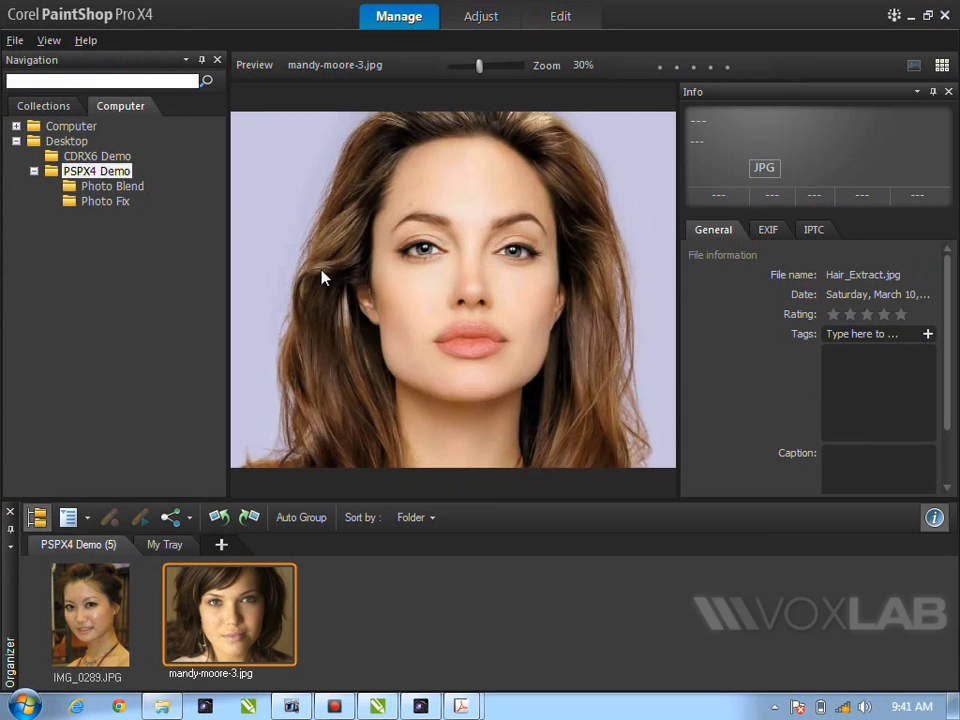
pyautogui.click(262, 600)
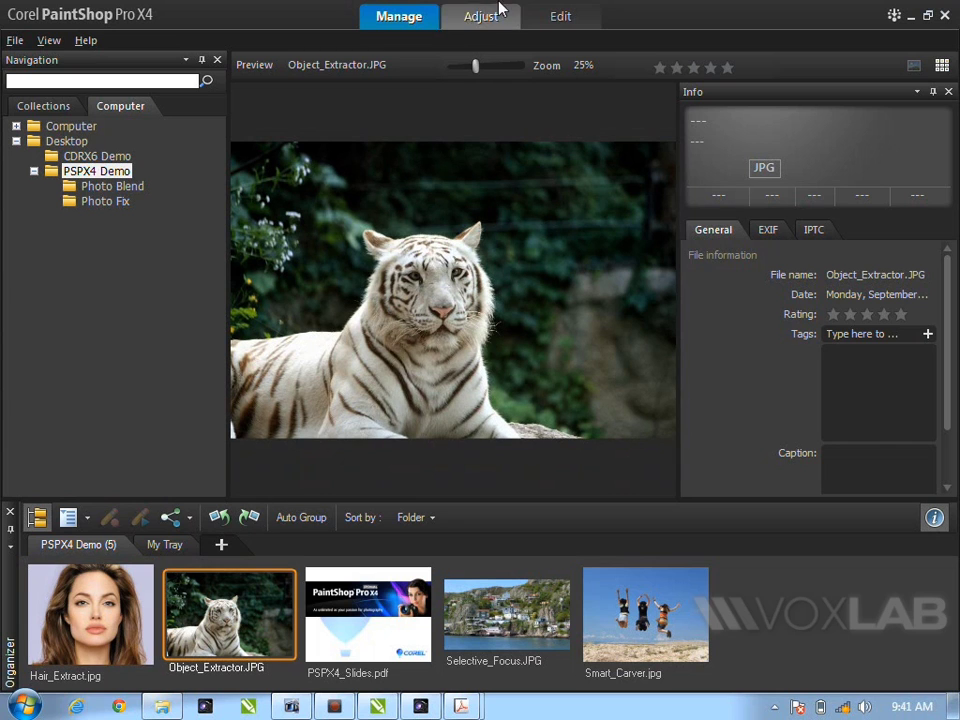
pyautogui.click(565, 17)
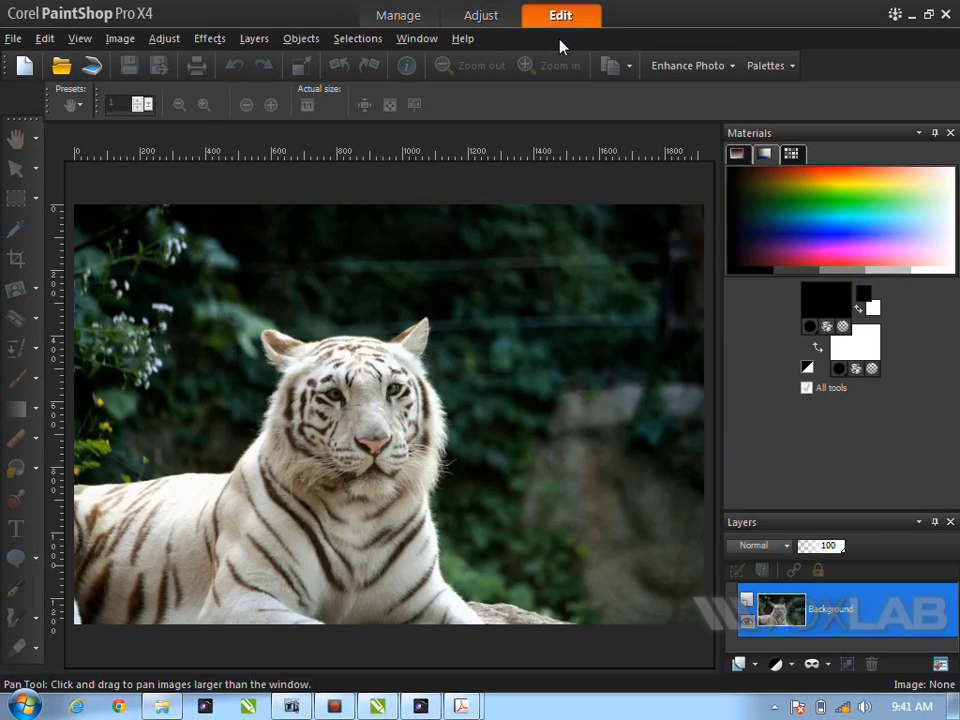
# - Start the Object Extractor and trace the tiger's outline, from its back around the head to the front paw, with brush size 51
pyautogui.click(120, 39)
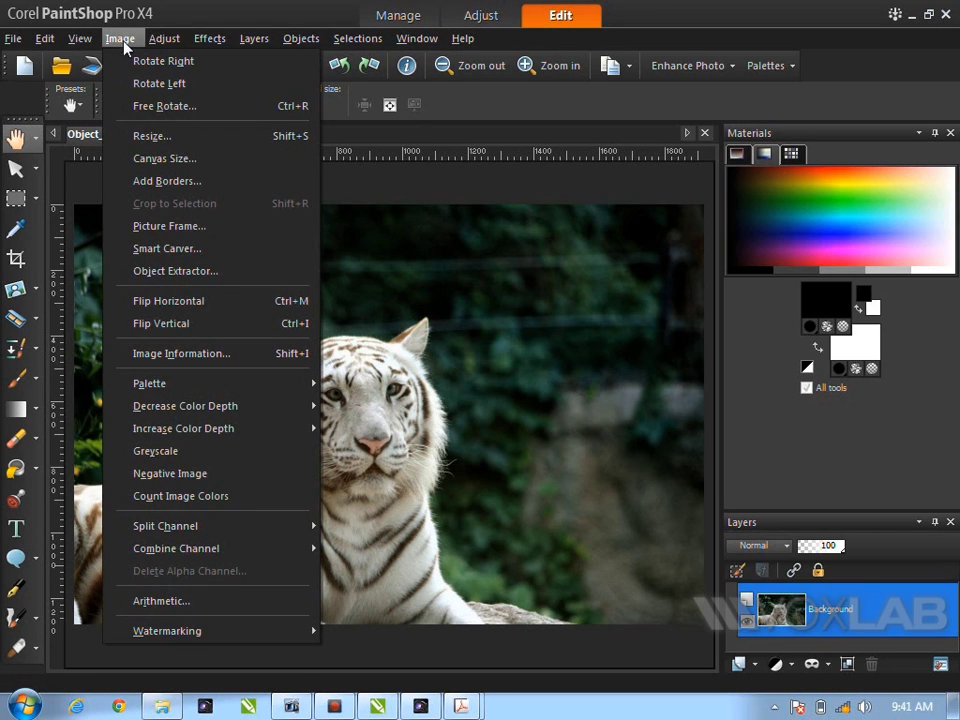
pyautogui.click(236, 271)
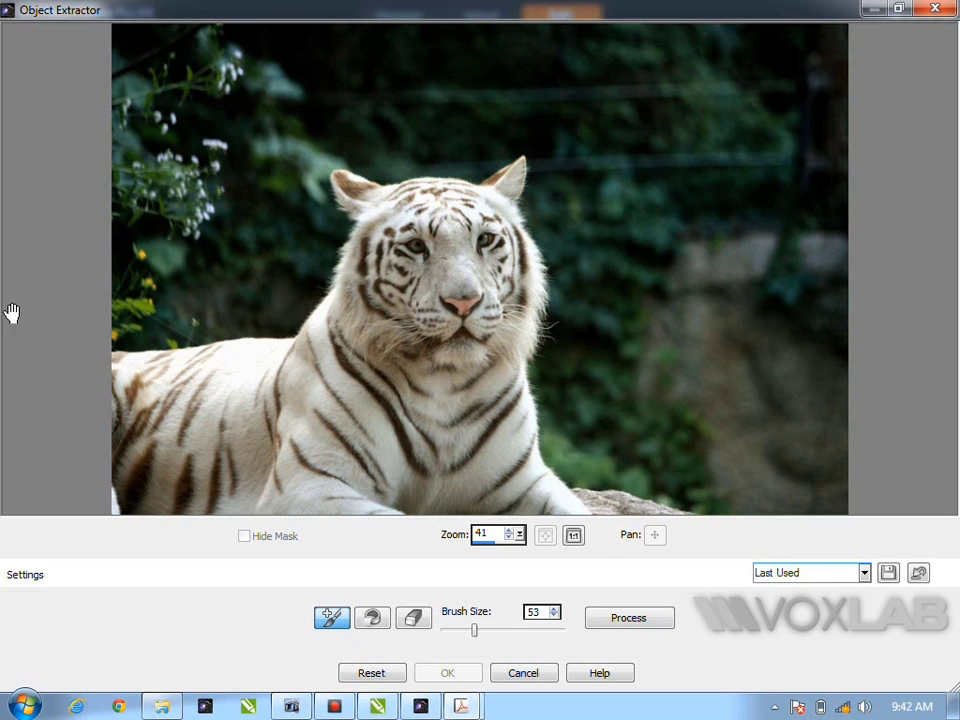
pyautogui.moveTo(477, 632)
pyautogui.mouseDown()
pyautogui.moveTo(465, 634)
pyautogui.moveTo(544, 626)
pyautogui.moveTo(476, 621)
pyautogui.mouseUp()
pyautogui.click(118, 350)
pyautogui.moveTo(124, 346)
pyautogui.mouseDown()
pyautogui.moveTo(298, 330)
pyautogui.moveTo(361, 236)
pyautogui.moveTo(358, 210)
pyautogui.moveTo(556, 490)
pyautogui.moveTo(592, 512)
pyautogui.mouseUp()
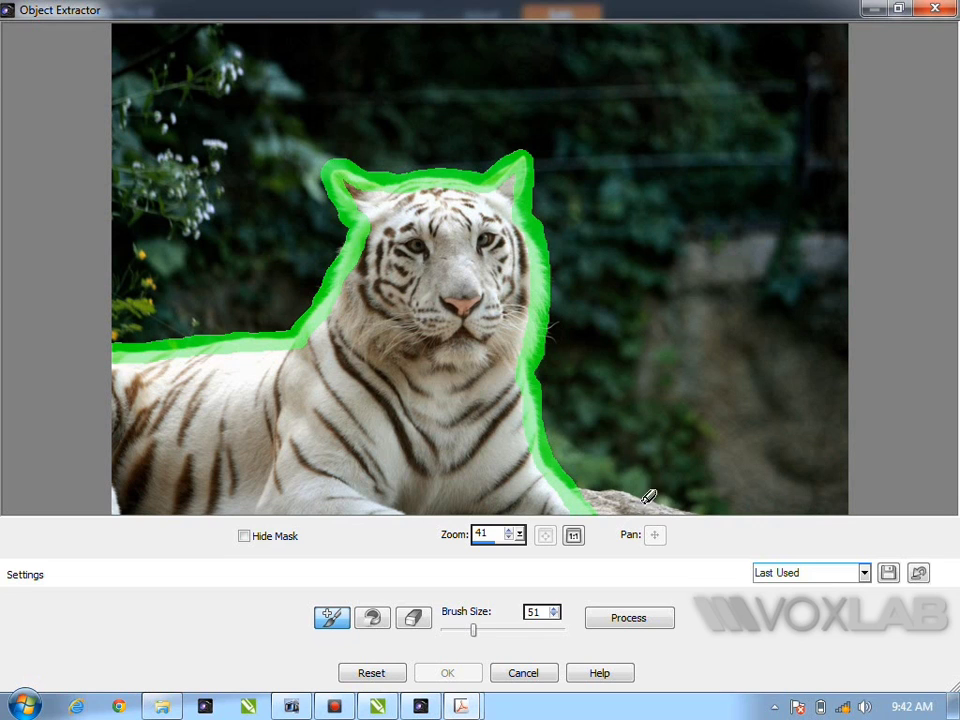
# - Fill the inside of the tiger outline, process the extraction and hide the mask in the preview
pyautogui.click(373, 619)
pyautogui.click(371, 419)
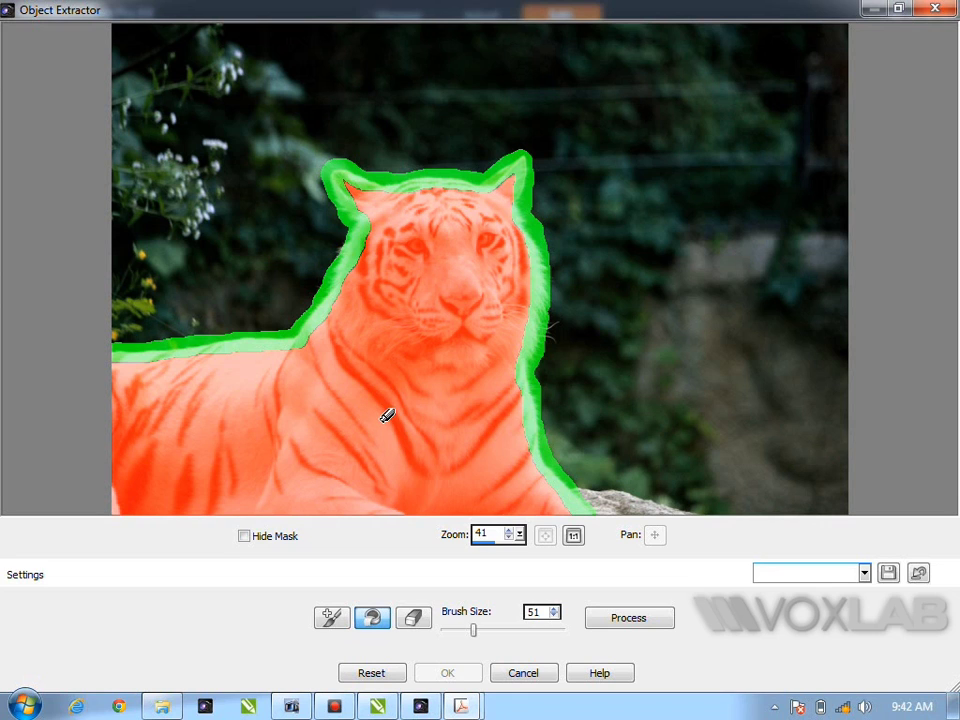
pyautogui.click(640, 622)
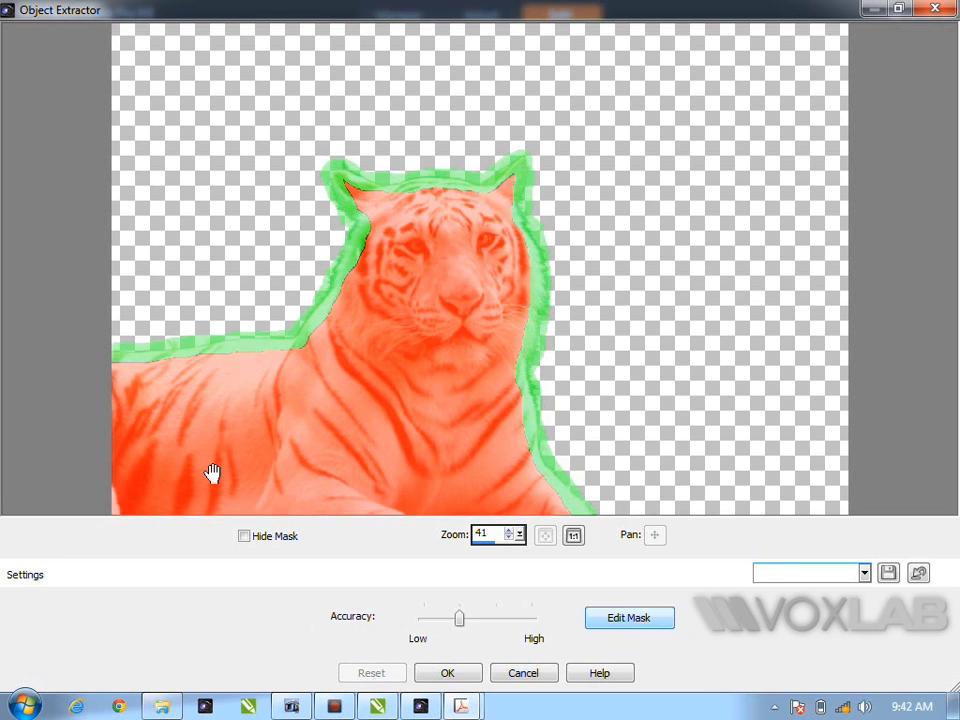
pyautogui.click(244, 536)
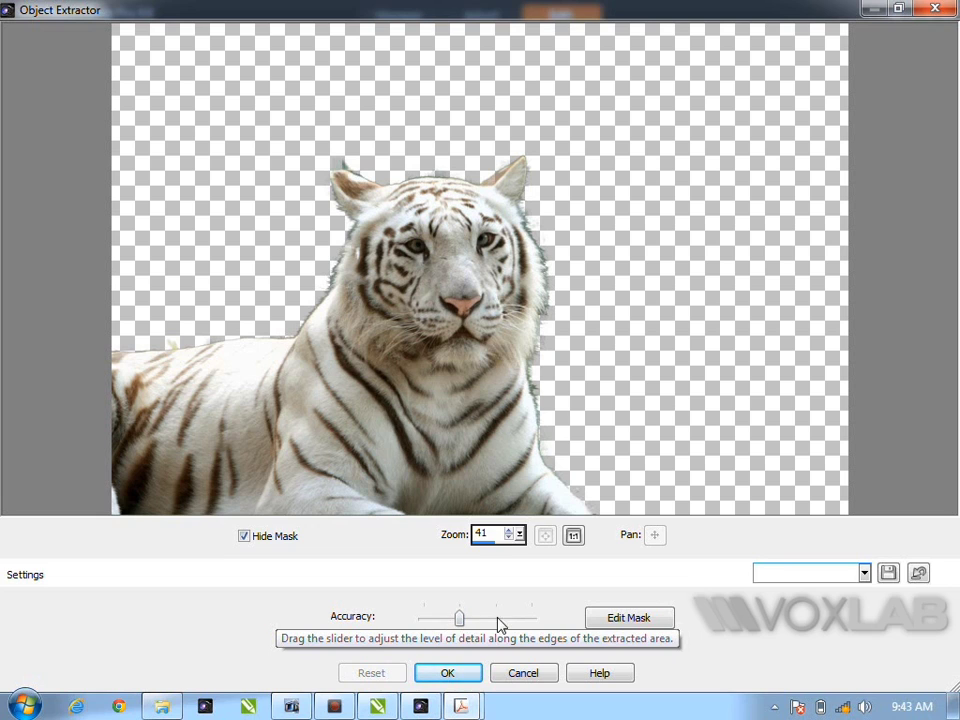
# - Try the extraction's Accuracy at the lowest, second and third levels, and return it to the lowest level
pyautogui.moveTo(459, 619); pyautogui.dragTo(424, 619)
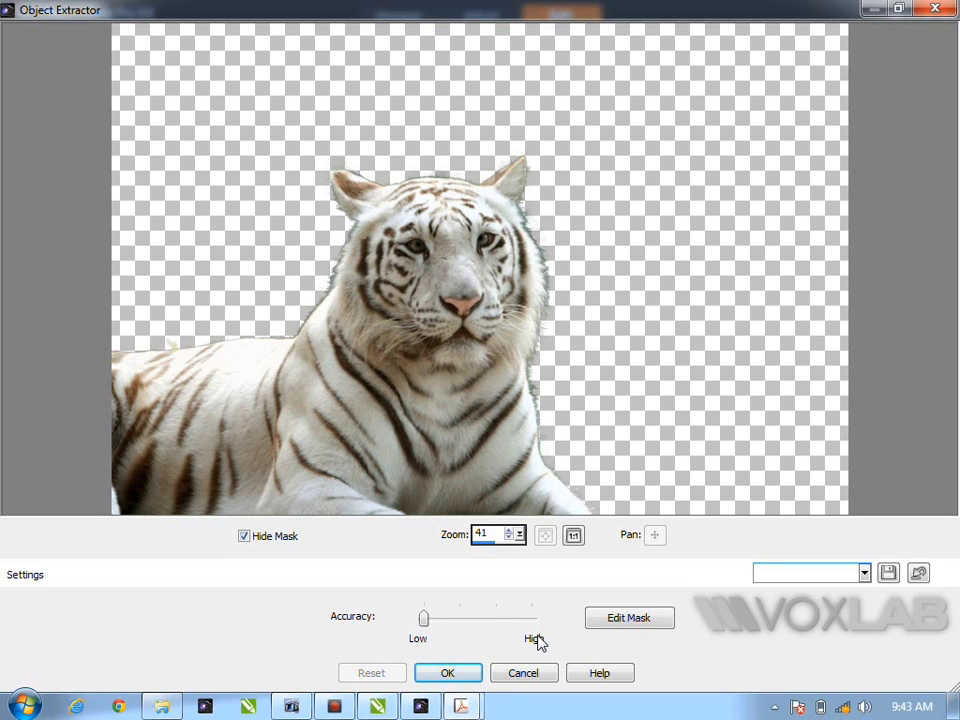
pyautogui.click(498, 619)
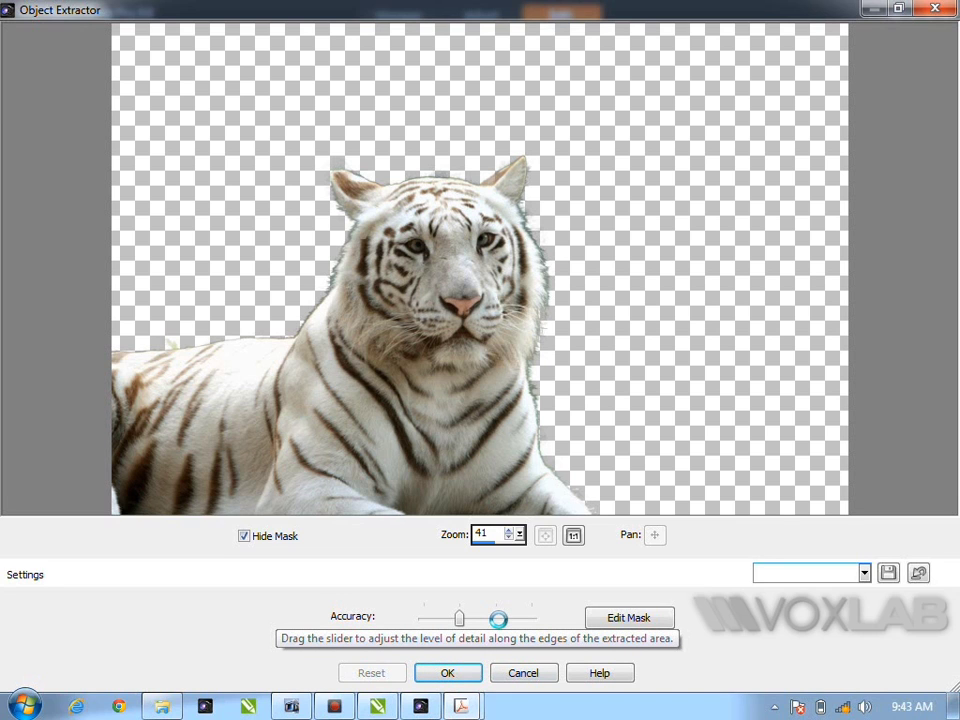
pyautogui.click(498, 619)
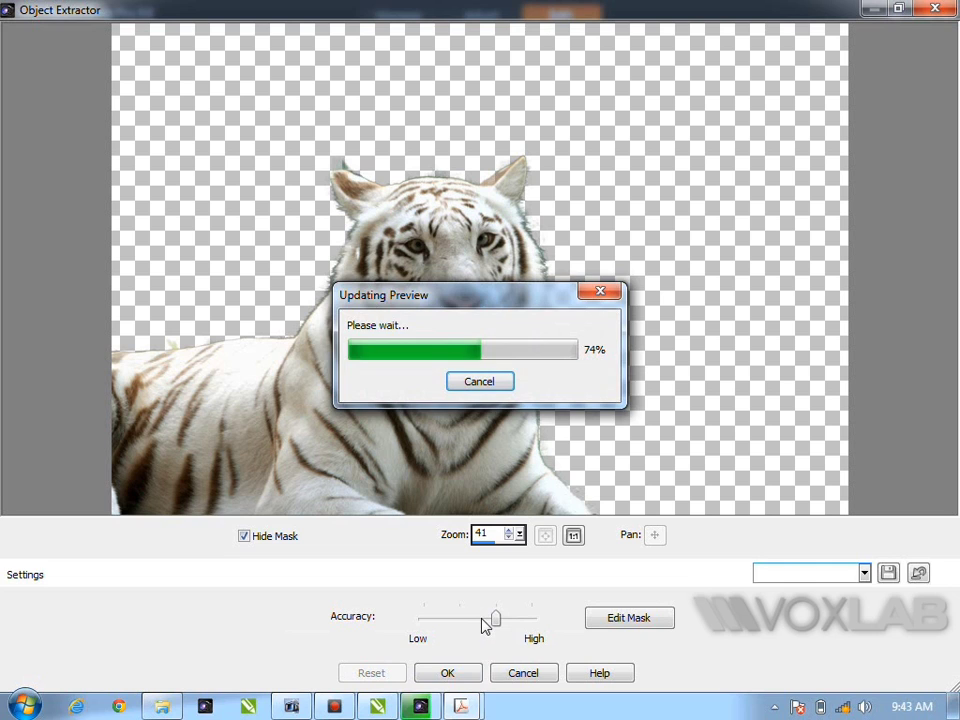
pyautogui.click(424, 618)
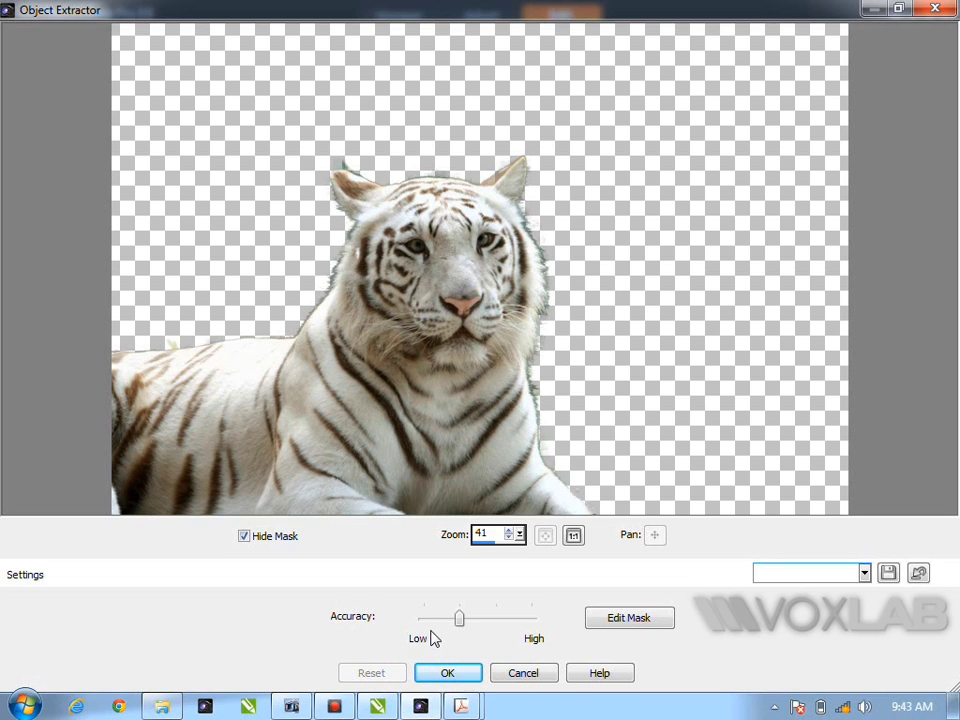
pyautogui.click(425, 619)
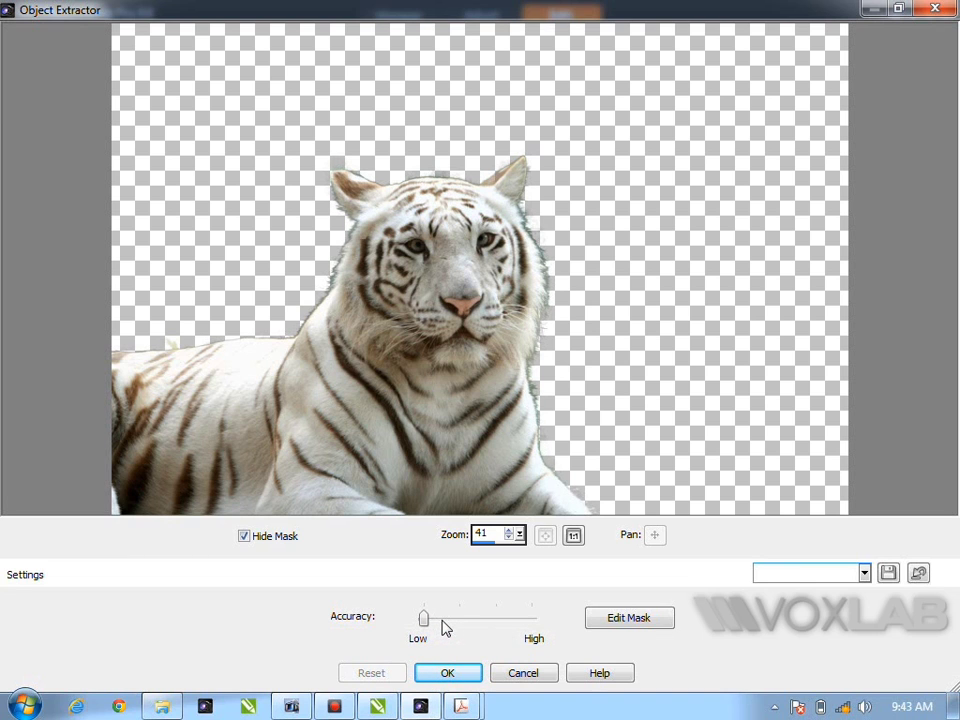
# - Return to editing the tiger's mask, toggle the mask's visibility and cancel the Object Extractor
pyautogui.click(622, 626)
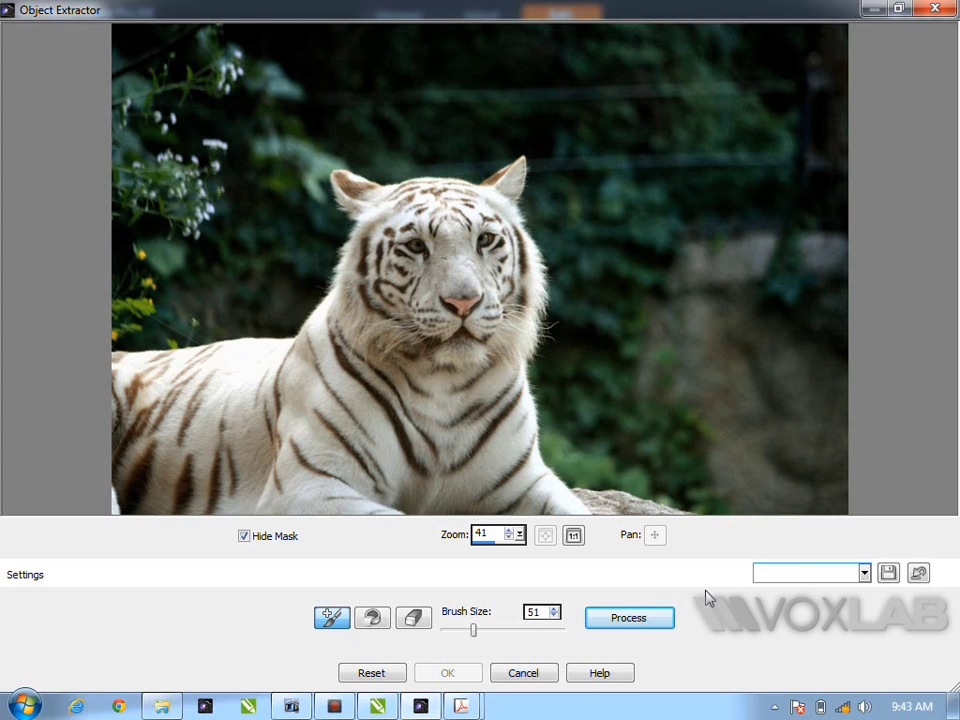
pyautogui.click(245, 538)
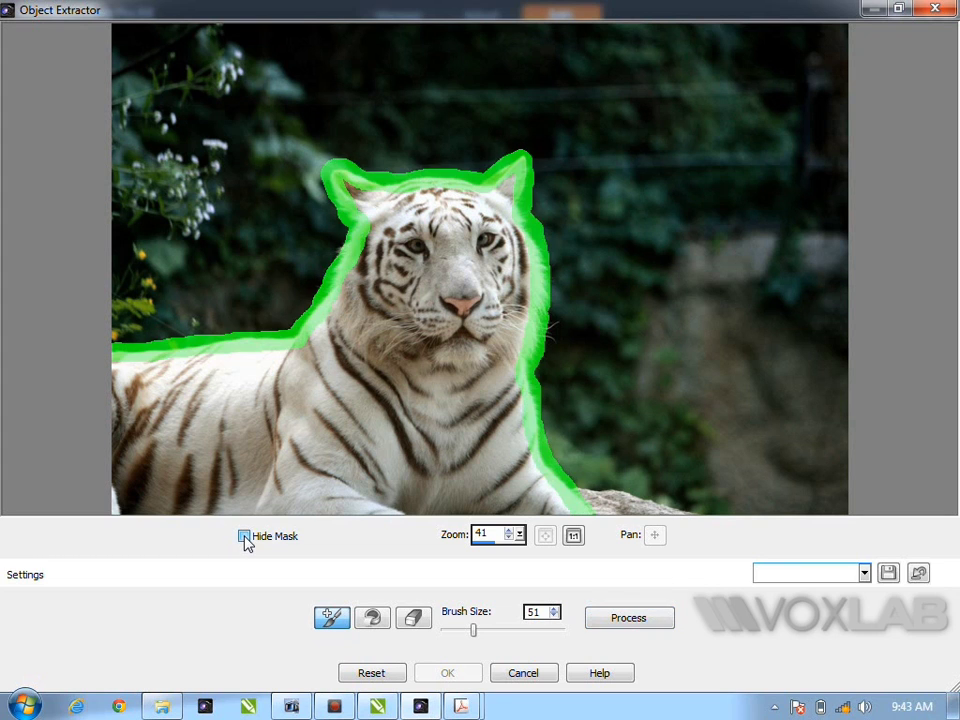
pyautogui.click(245, 537)
pyautogui.click(245, 537)
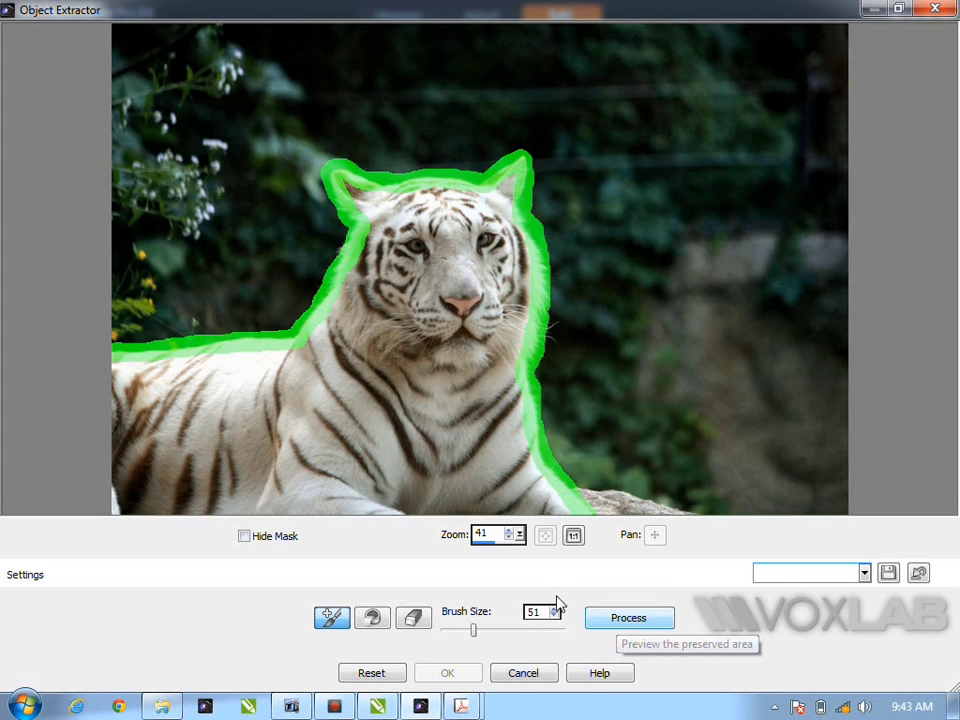
pyautogui.click(525, 673)
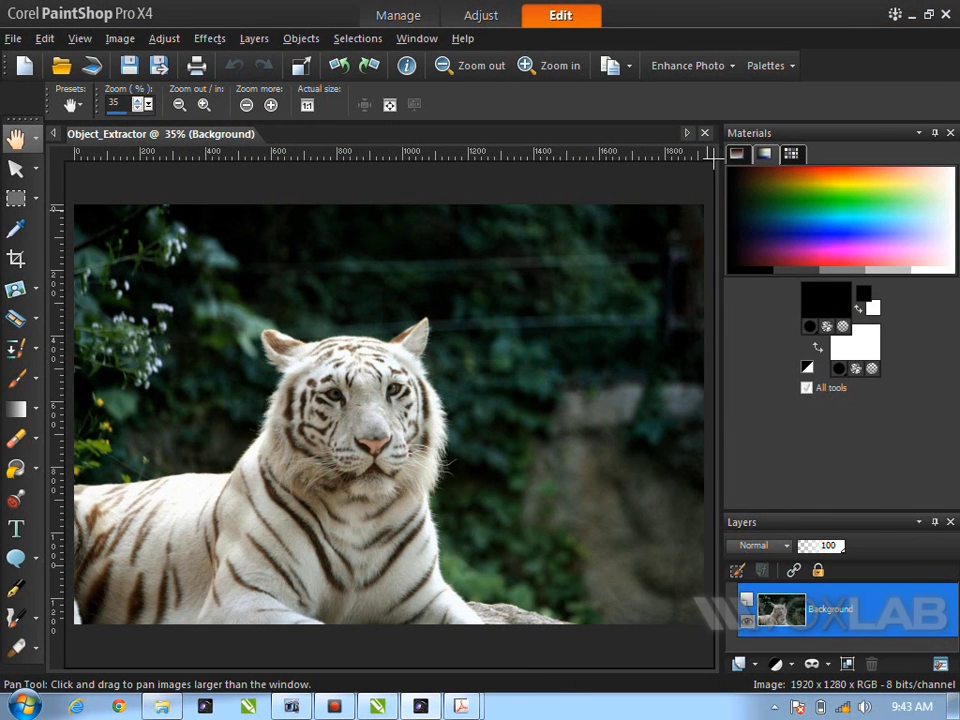
# - Close the tiger image and open Hair_Extract.jpg for editing
pyautogui.click(705, 133)
pyautogui.click(396, 15)
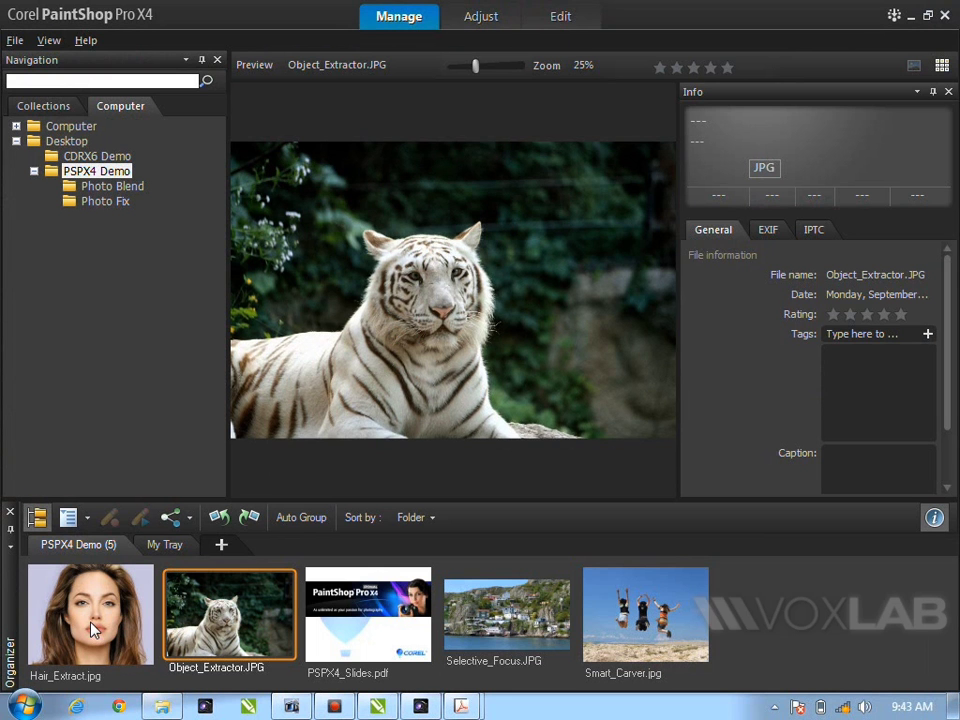
pyautogui.click(93, 628)
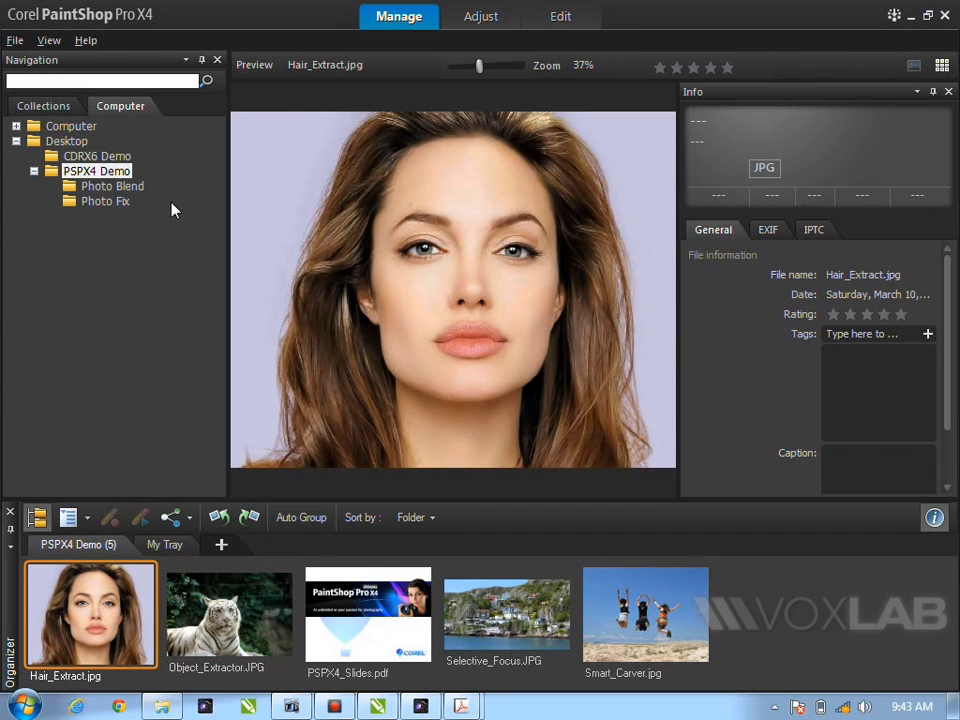
pyautogui.click(561, 18)
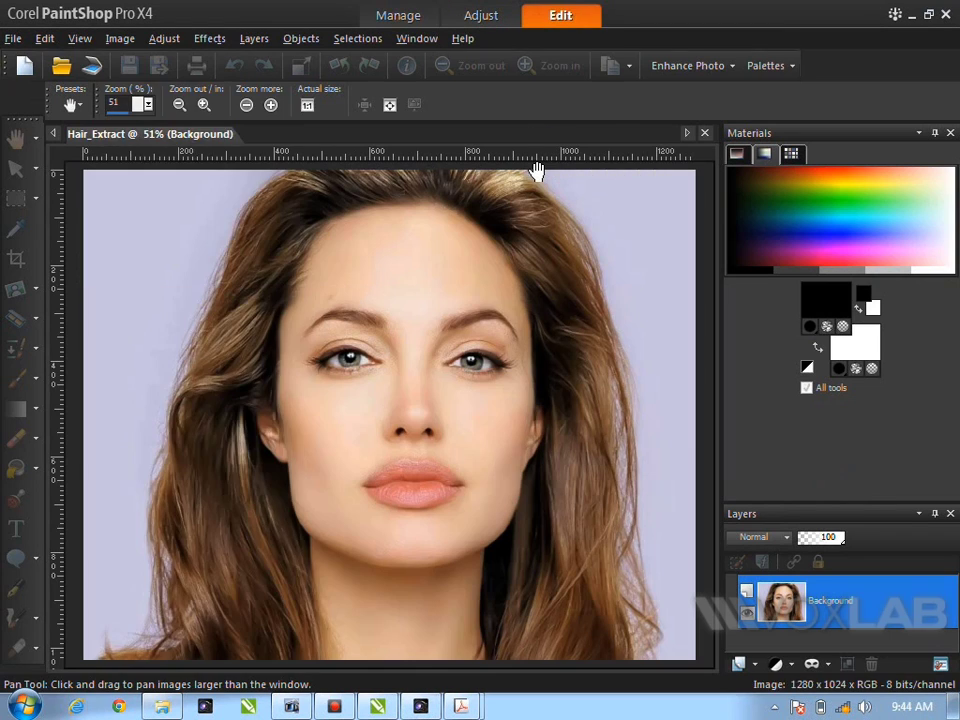
# - Start the Object Extractor and trace the hair edges along both sides of the portrait with brush size 67
pyautogui.click(120, 38)
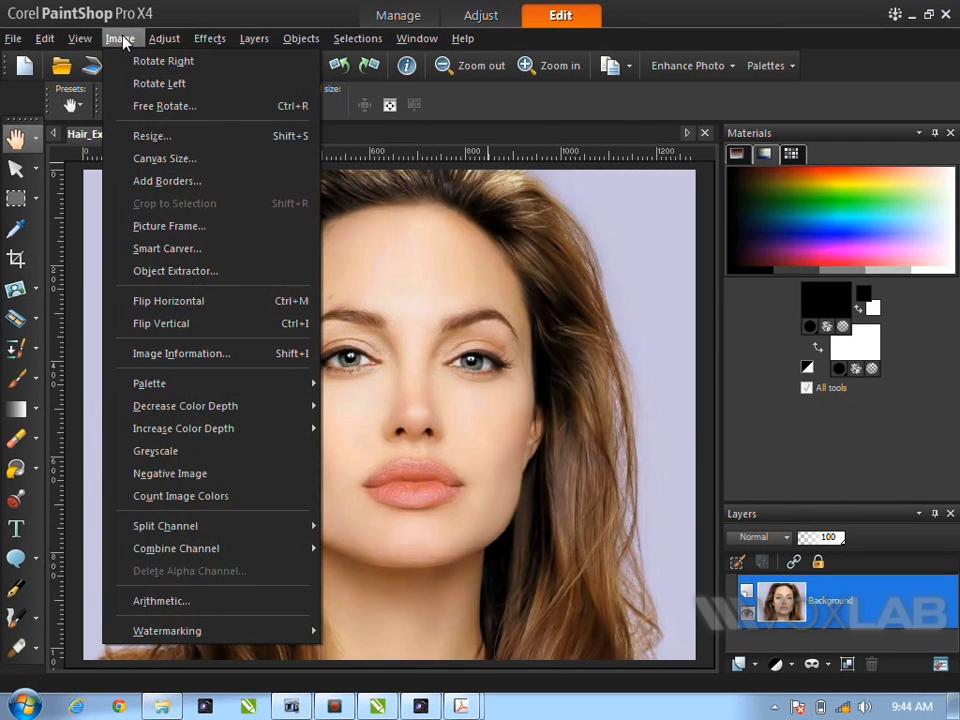
pyautogui.click(206, 271)
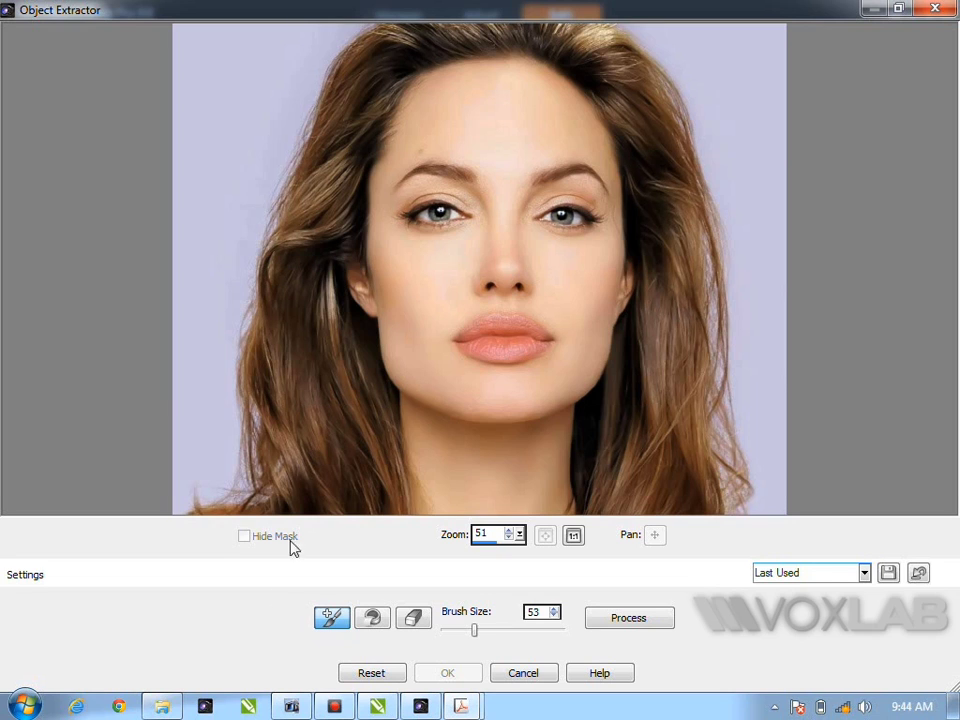
pyautogui.moveTo(476, 633); pyautogui.dragTo(484, 633)
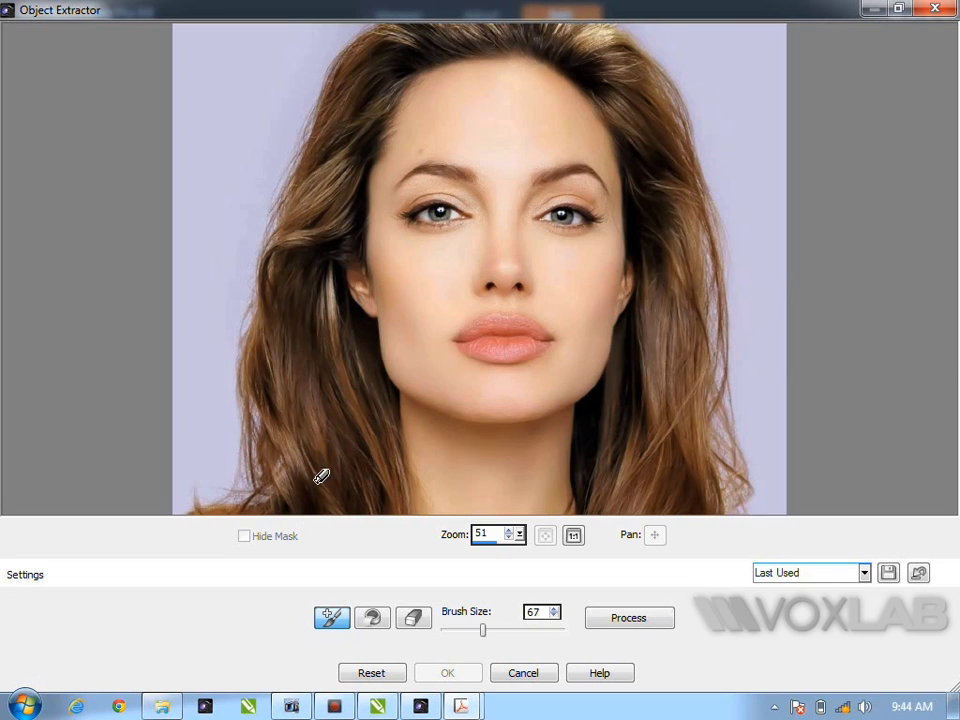
pyautogui.moveTo(206, 499)
pyautogui.mouseDown()
pyautogui.moveTo(197, 503)
pyautogui.moveTo(251, 499)
pyautogui.moveTo(261, 418)
pyautogui.moveTo(253, 315)
pyautogui.mouseUp()
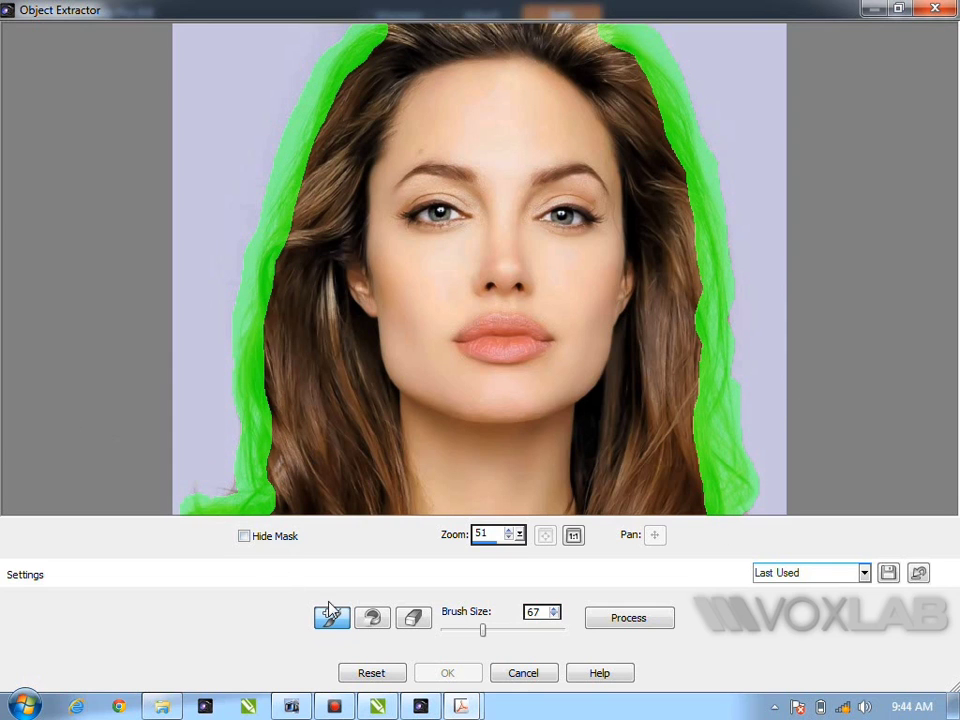
# - Fill the area between the hair outlines, process the extraction, hide the mask and apply the cutout
pyautogui.click(373, 618)
pyautogui.click(593, 299)
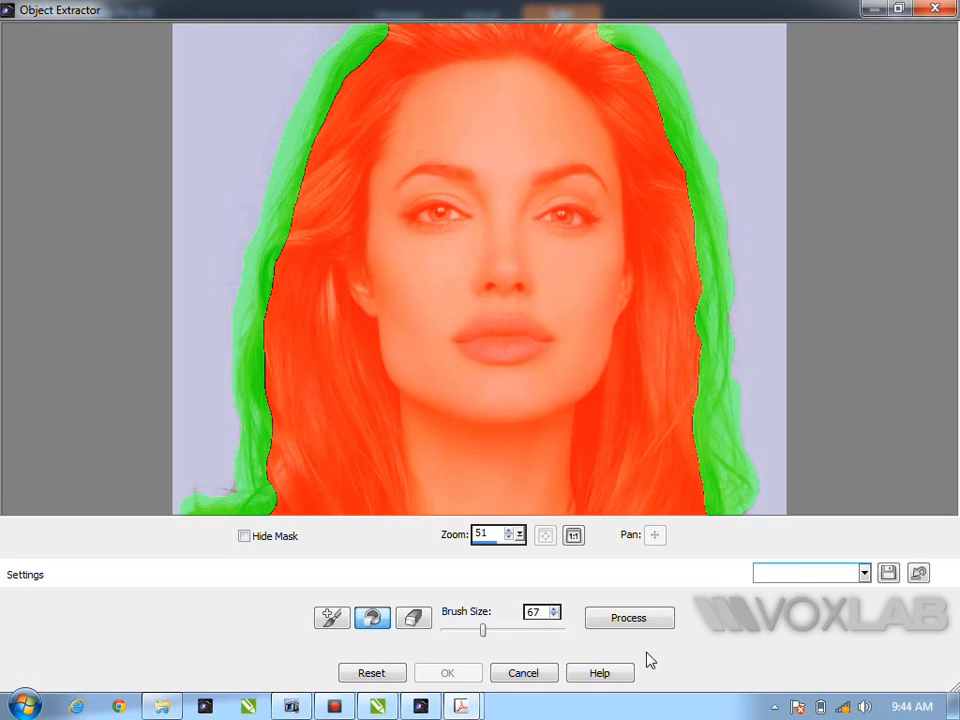
pyautogui.click(633, 620)
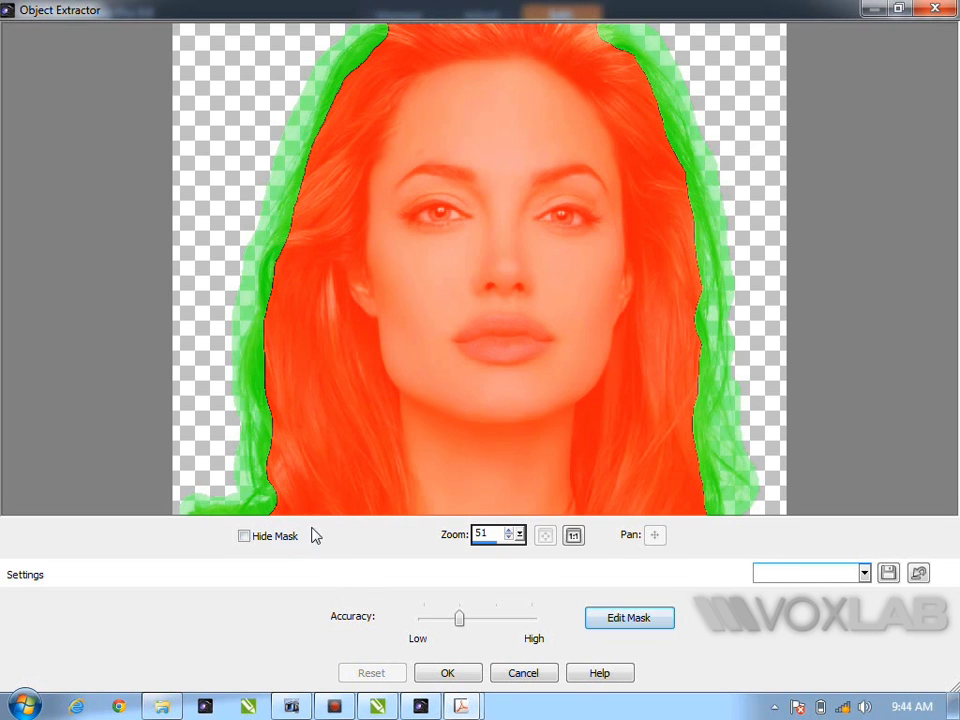
pyautogui.click(248, 538)
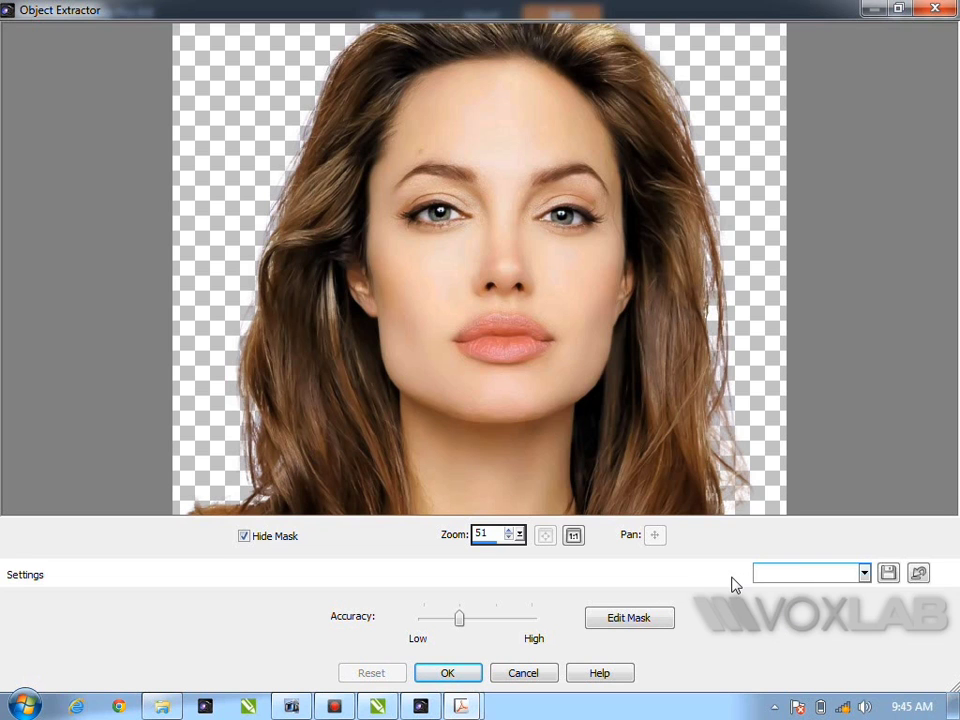
pyautogui.click(447, 672)
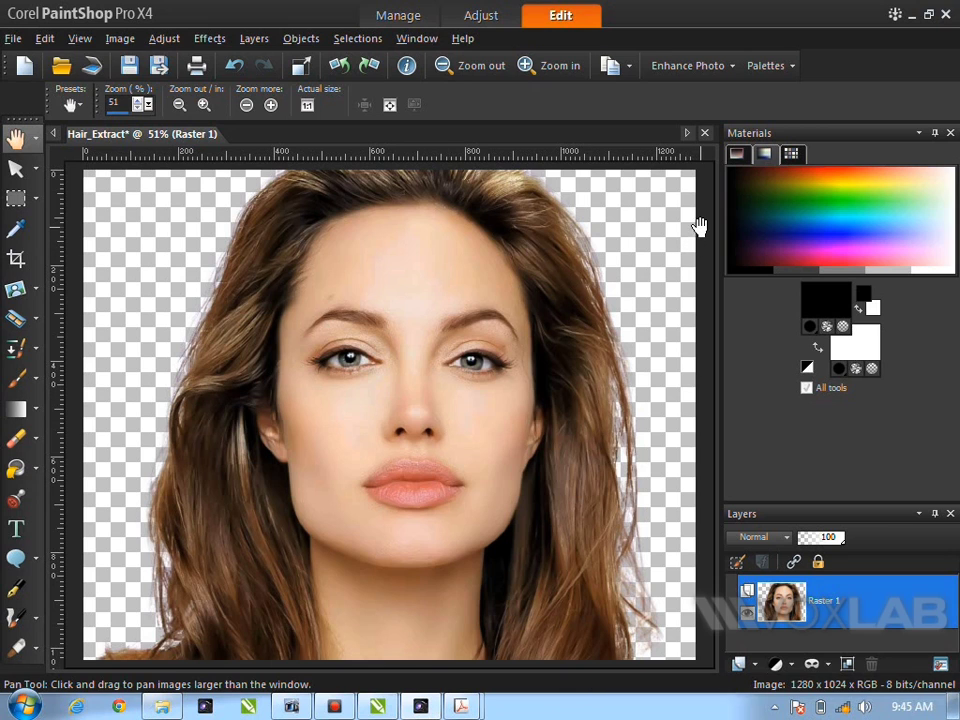
# - Close the extracted portrait without saving, view the Object Extractor and Selective Focus slides in the PDF viewer, and return to PaintShop Pro
pyautogui.click(704, 134)
pyautogui.click(496, 396)
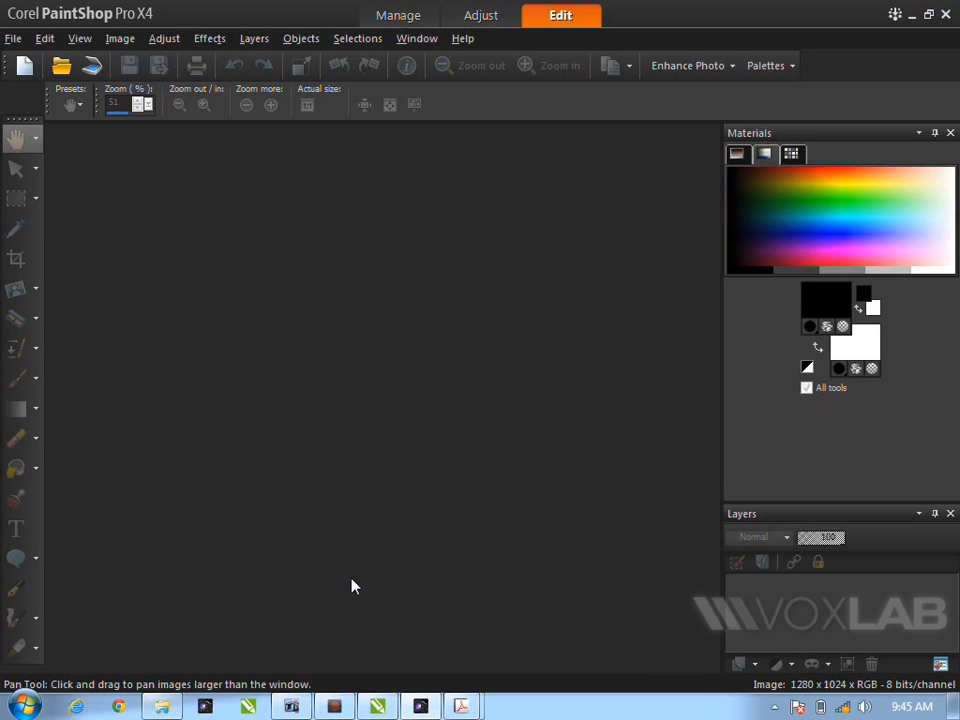
pyautogui.hotkey('alt', 'Tab')
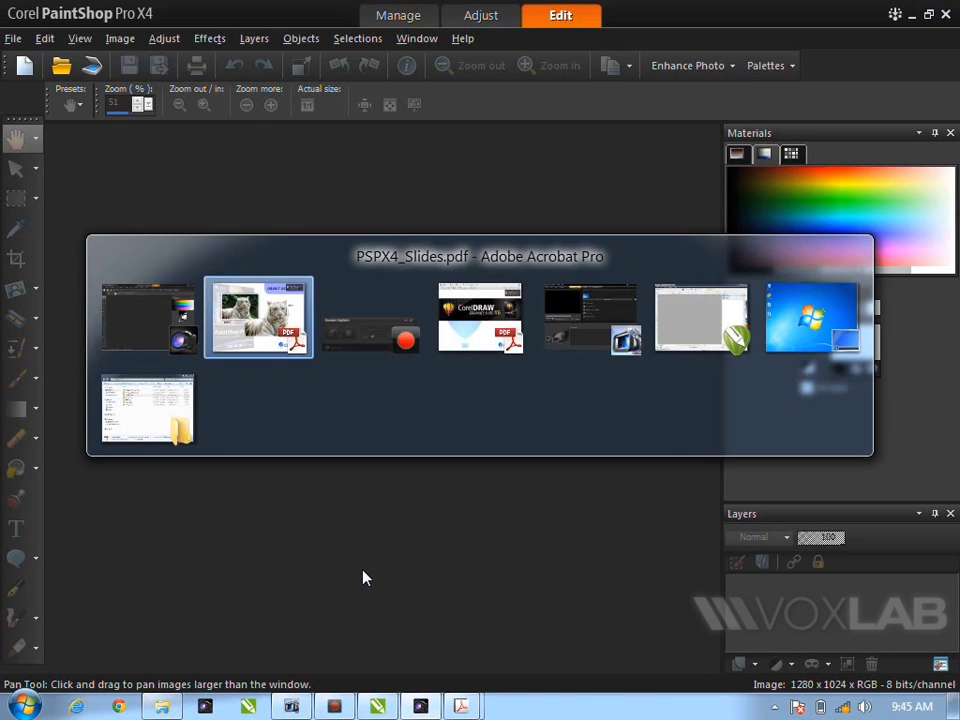
pyautogui.press('Right')
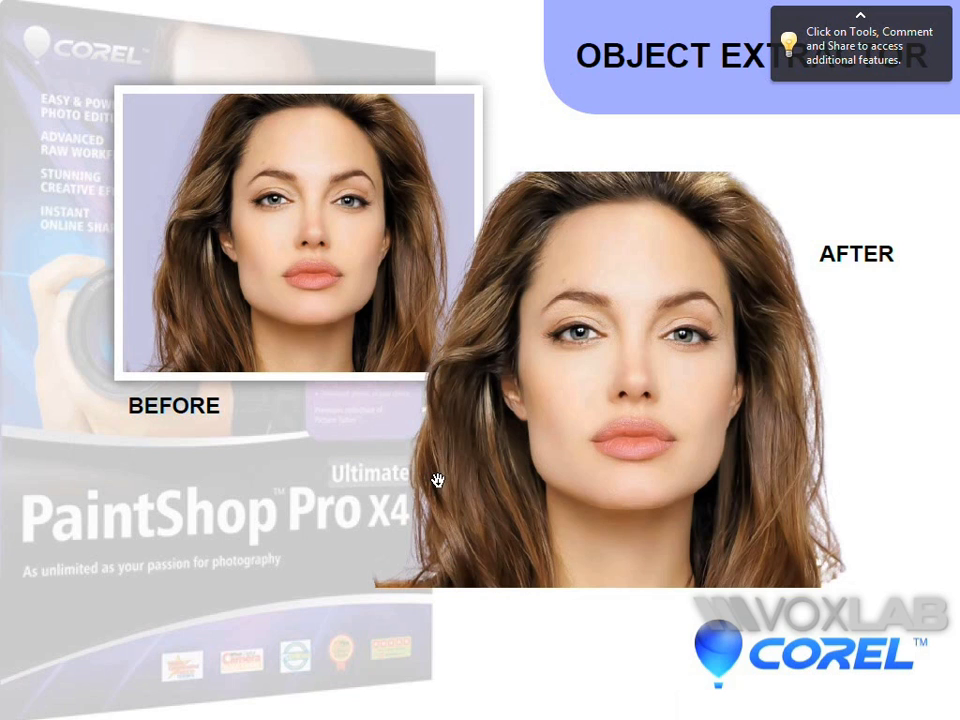
pyautogui.press('Right')
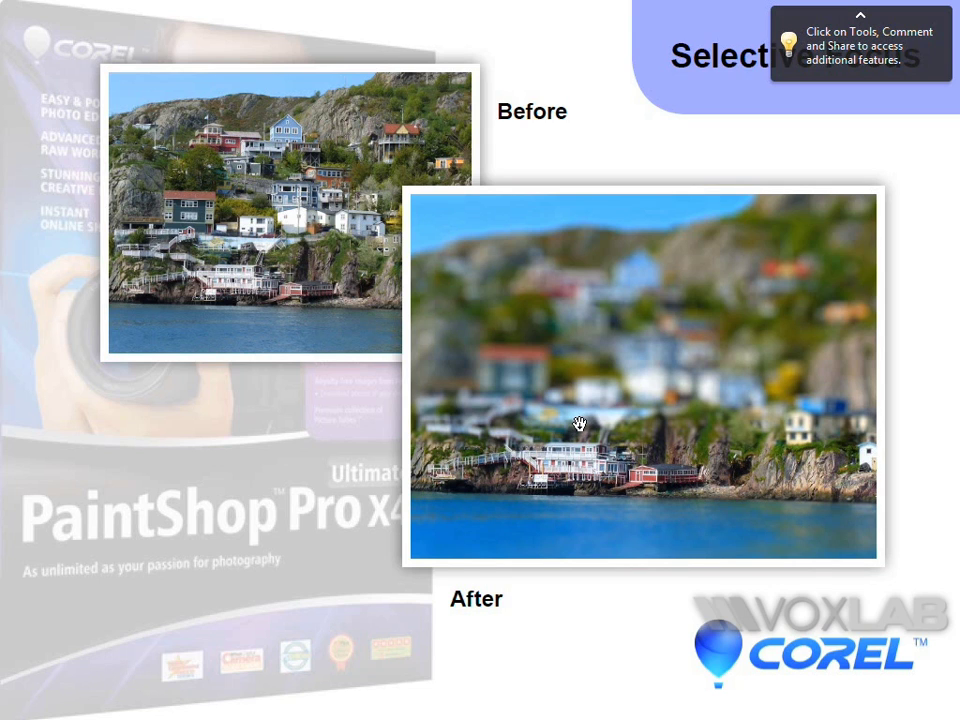
pyautogui.hotkey('alt', 'Tab')
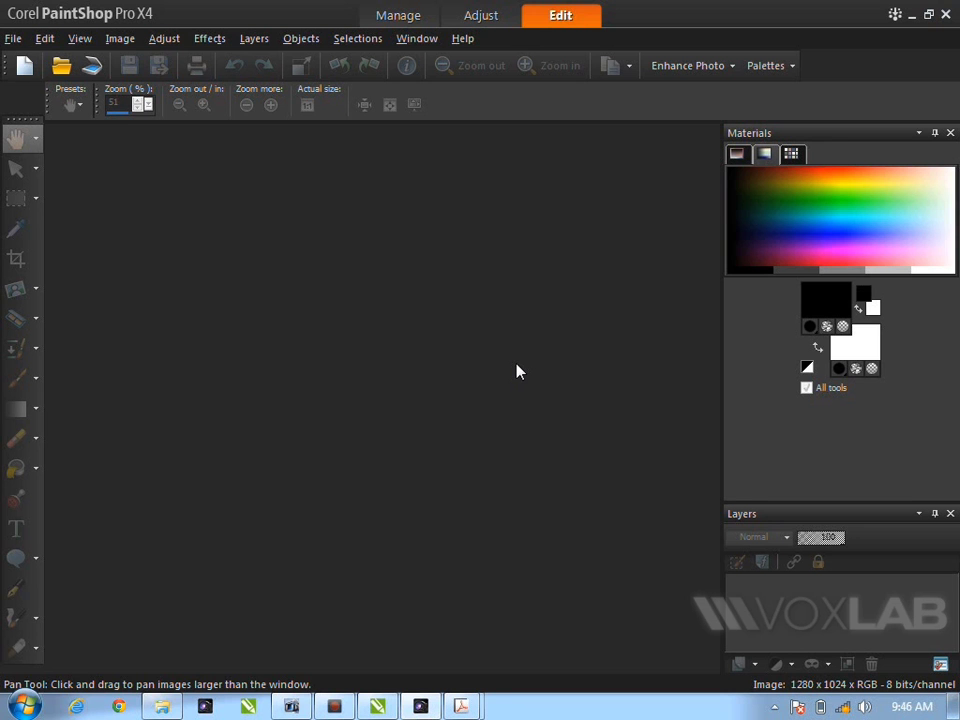
# - Open Selective_Focus.JPG from the PSPX4 Demo folder for editing
pyautogui.click(408, 16)
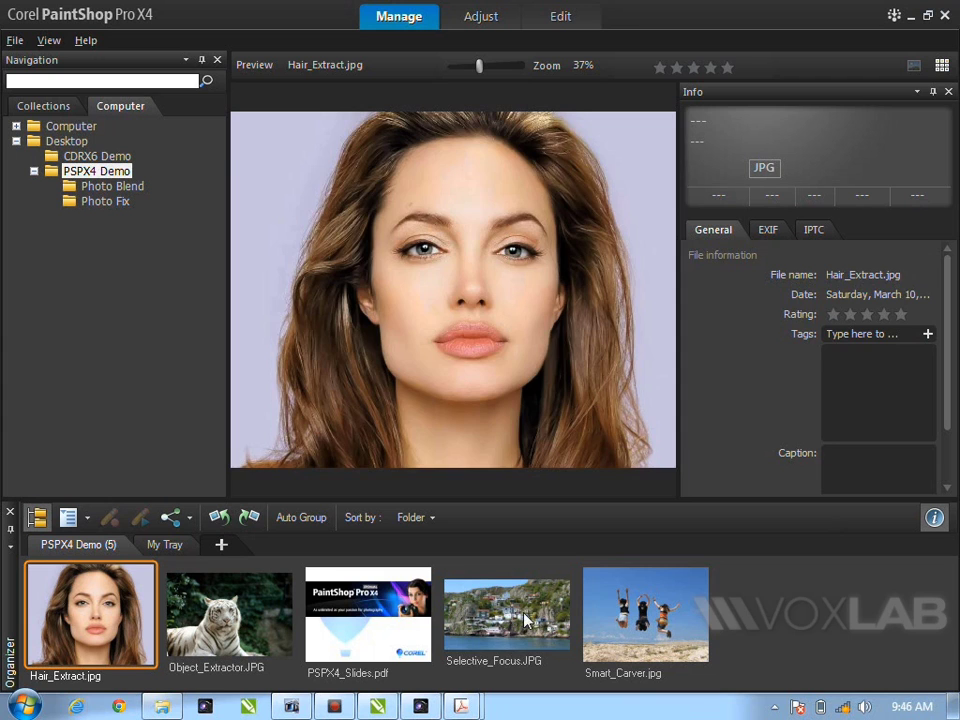
pyautogui.click(563, 615)
pyautogui.click(555, 16)
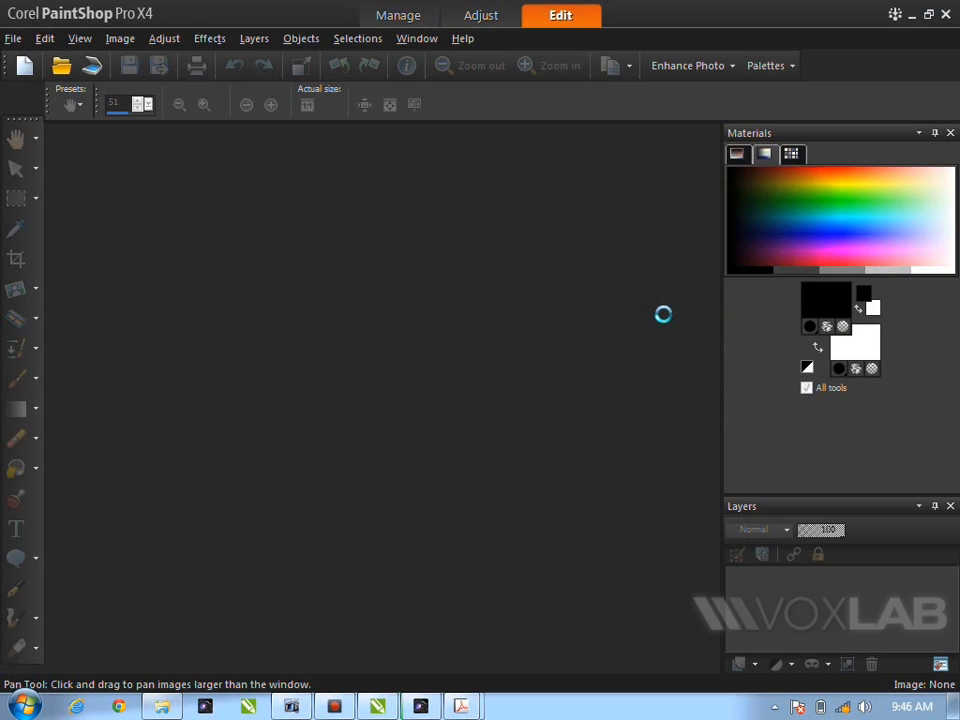
# - Start the Selective Focus photo effect and move the horizontal focus band up from the shoreline onto the houses in the middle
pyautogui.click(211, 39)
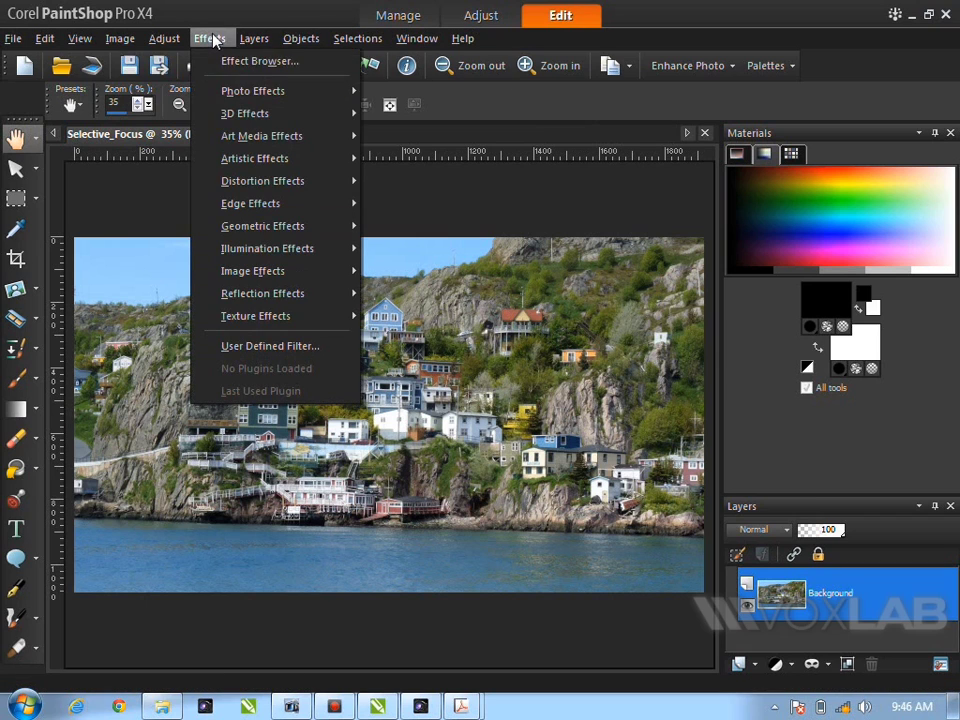
pyautogui.moveTo(232, 92)
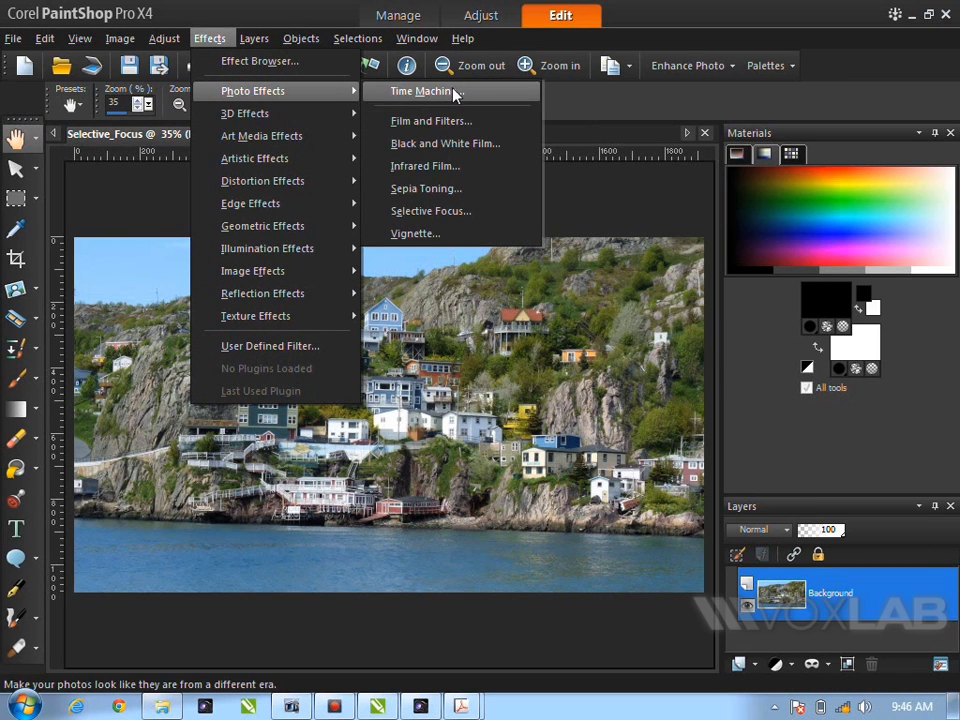
pyautogui.click(483, 214)
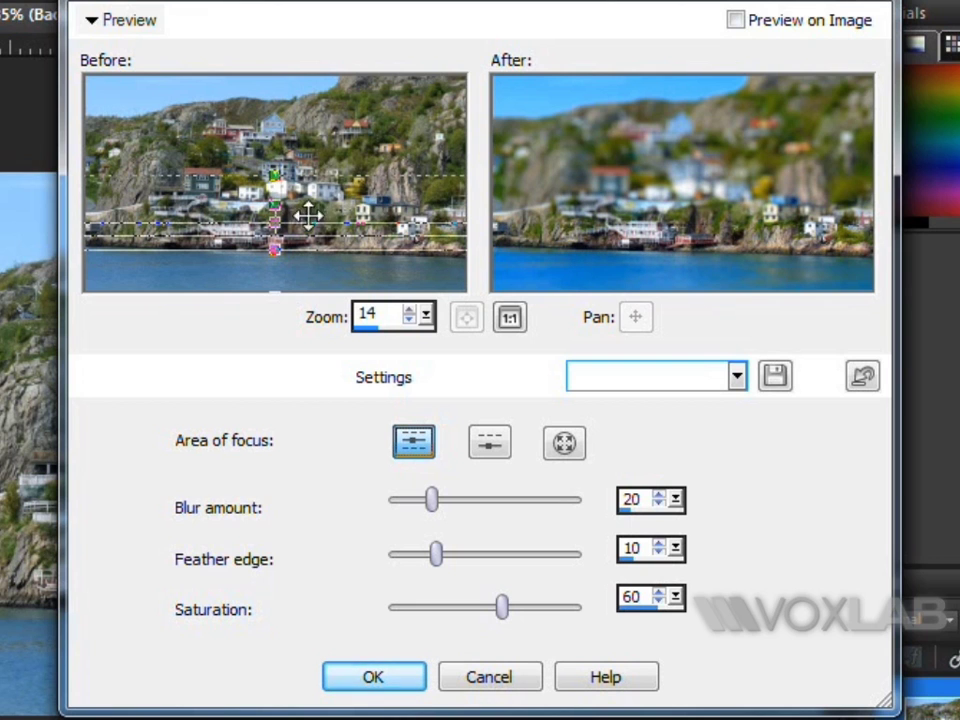
pyautogui.moveTo(320, 212); pyautogui.dragTo(318, 163)
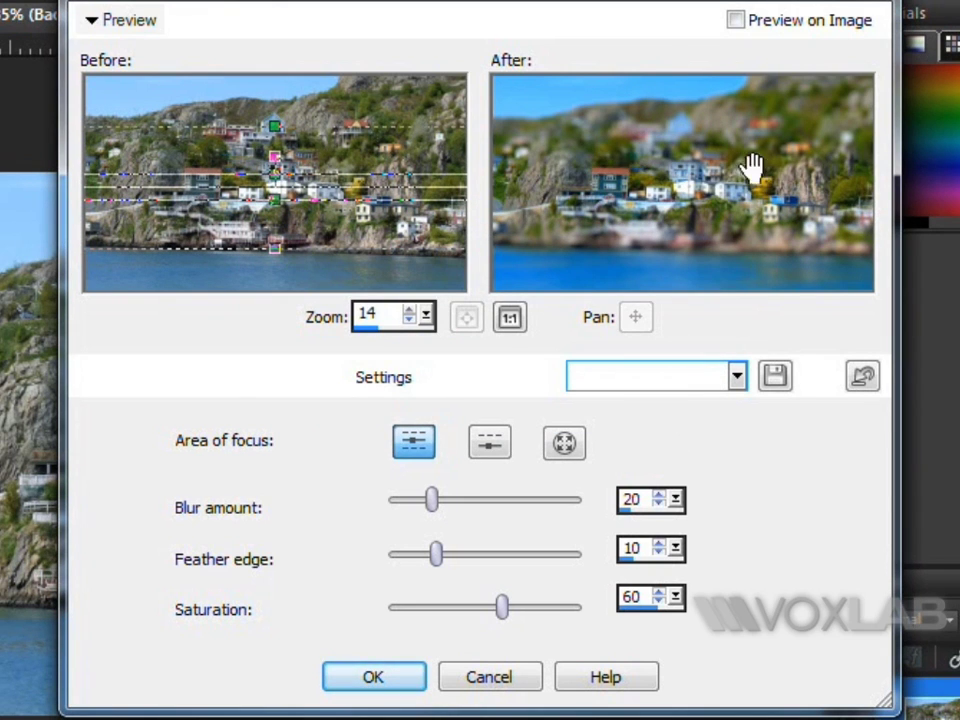
# - Widen the sharp focus band around the middle houses and set the feather edge to 12
pyautogui.moveTo(274, 124); pyautogui.dragTo(274, 97)
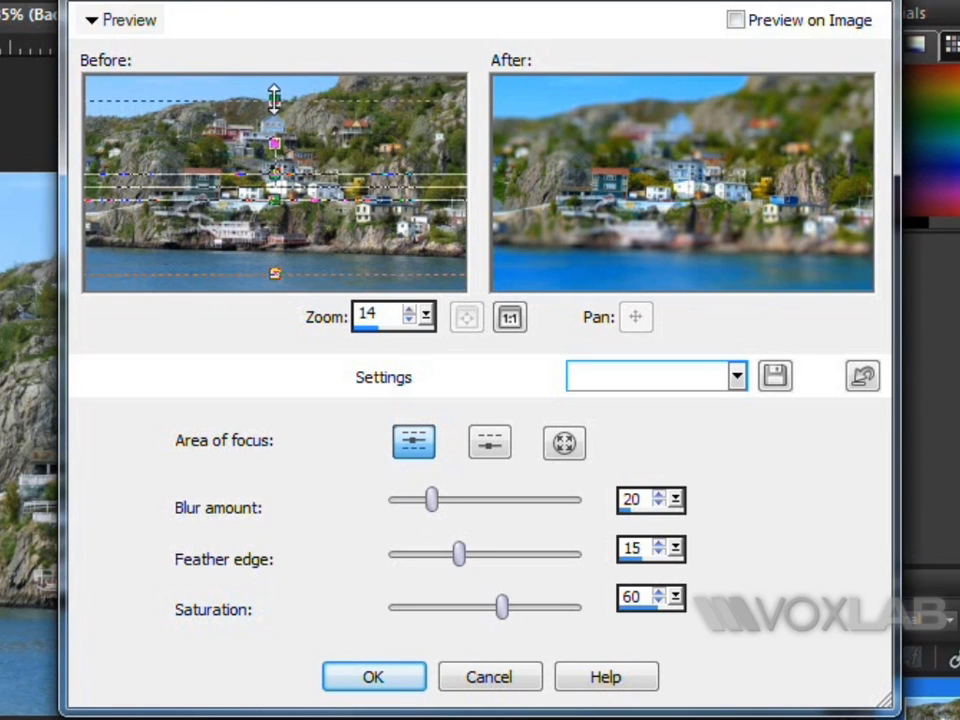
pyautogui.click(281, 158)
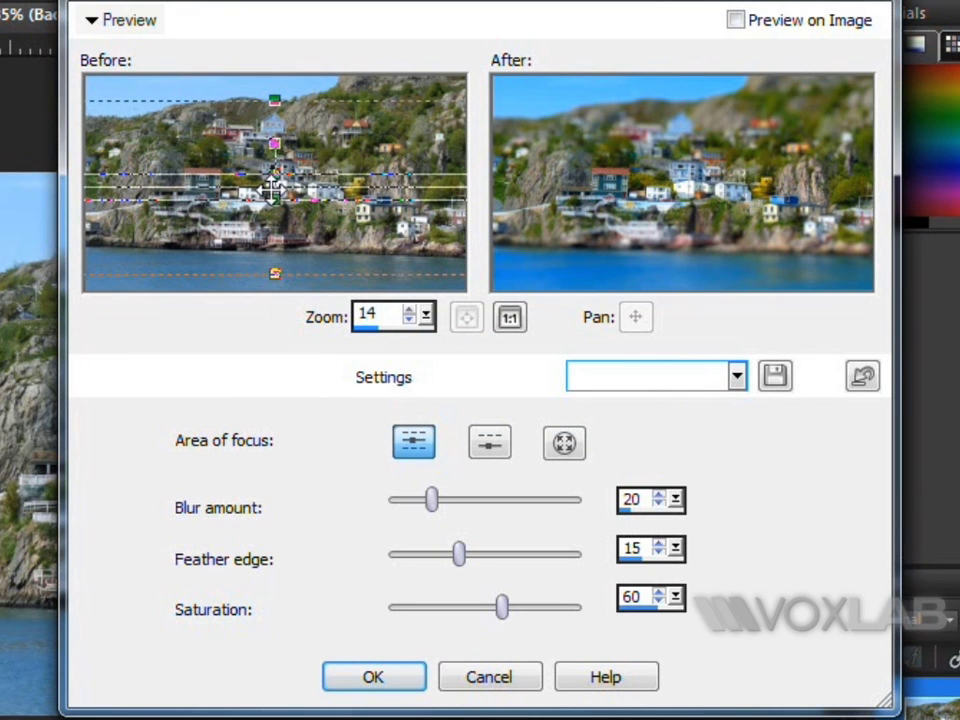
pyautogui.moveTo(273, 200)
pyautogui.mouseDown()
pyautogui.moveTo(274, 226)
pyautogui.moveTo(268, 218)
pyautogui.mouseUp()
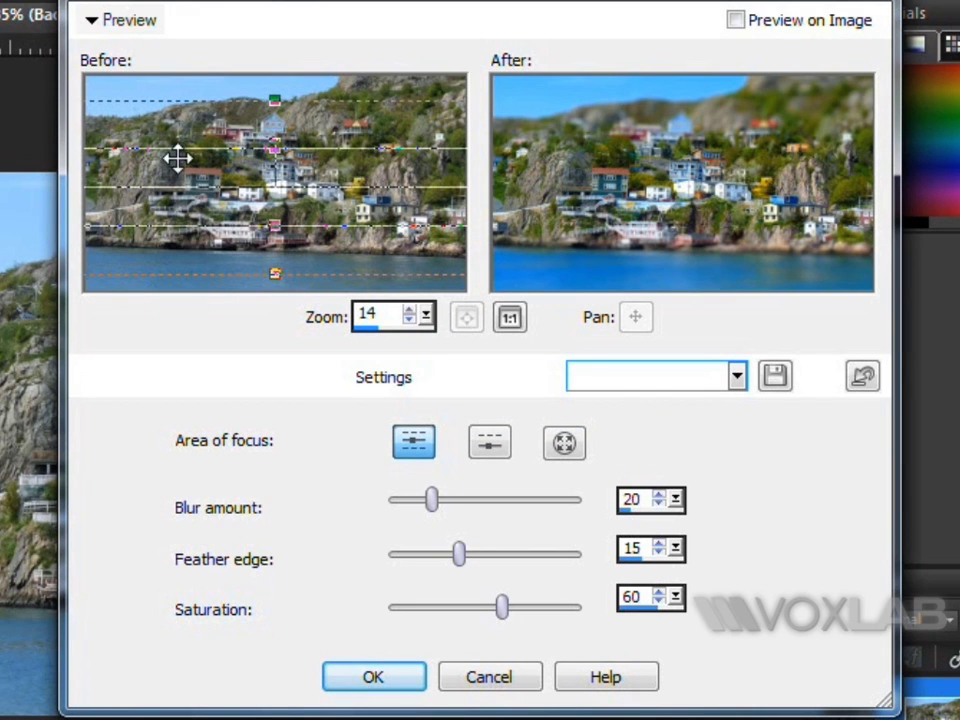
pyautogui.moveTo(278, 146); pyautogui.dragTo(275, 160)
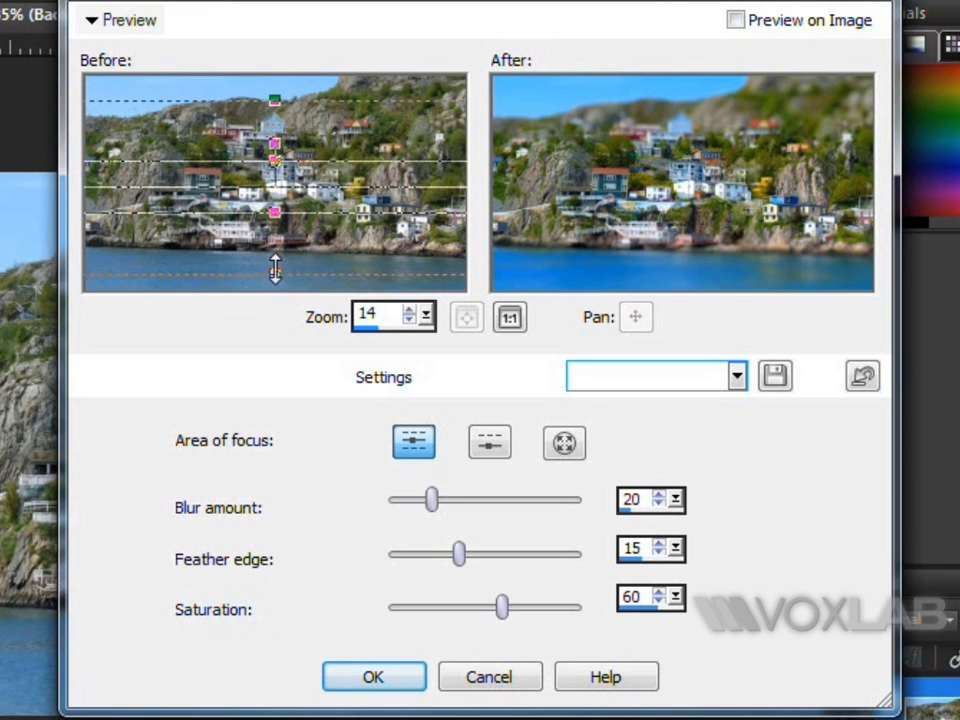
pyautogui.click(275, 272)
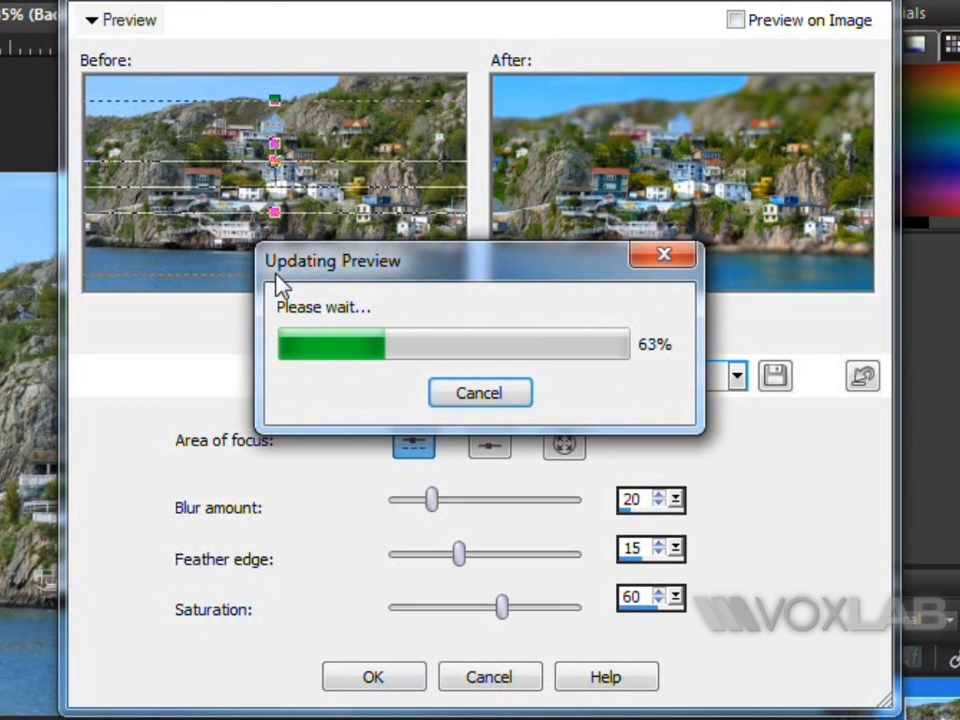
pyautogui.moveTo(274, 272); pyautogui.dragTo(275, 258)
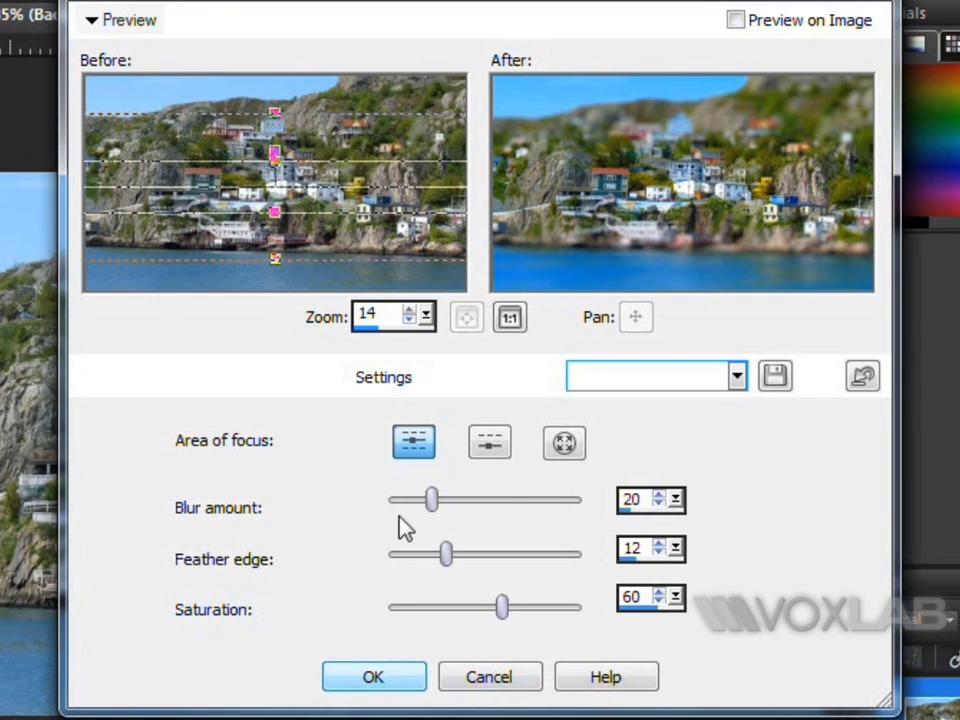
# - Reduce the Selective Focus saturation to 44, apply the effect, and switch to the slides in the PDF viewer
pyautogui.moveTo(503, 607); pyautogui.dragTo(480, 620)
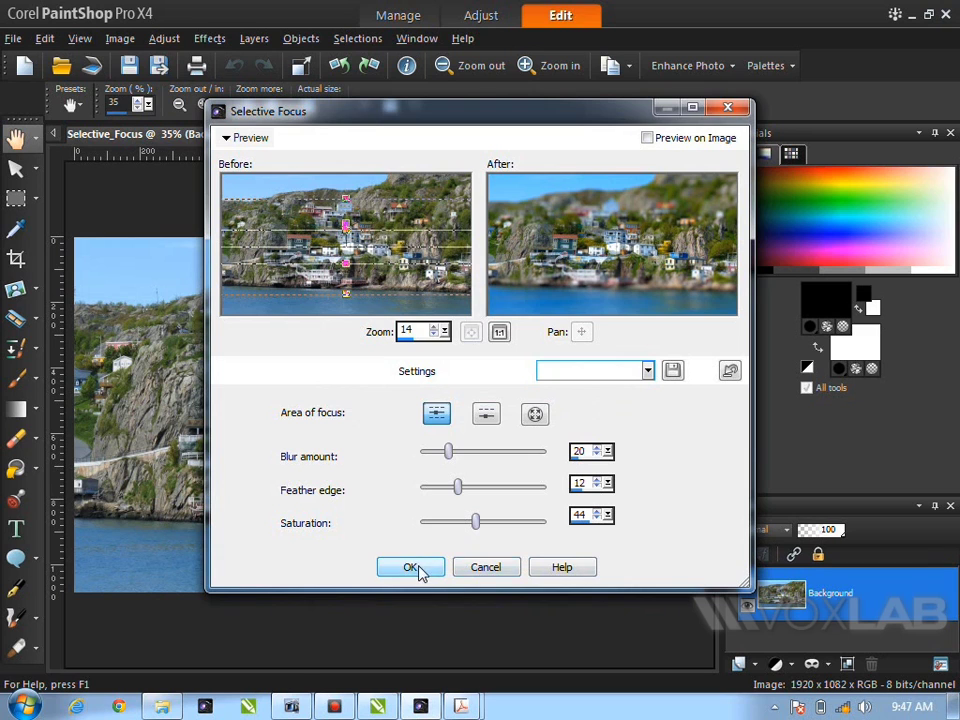
pyautogui.click(419, 568)
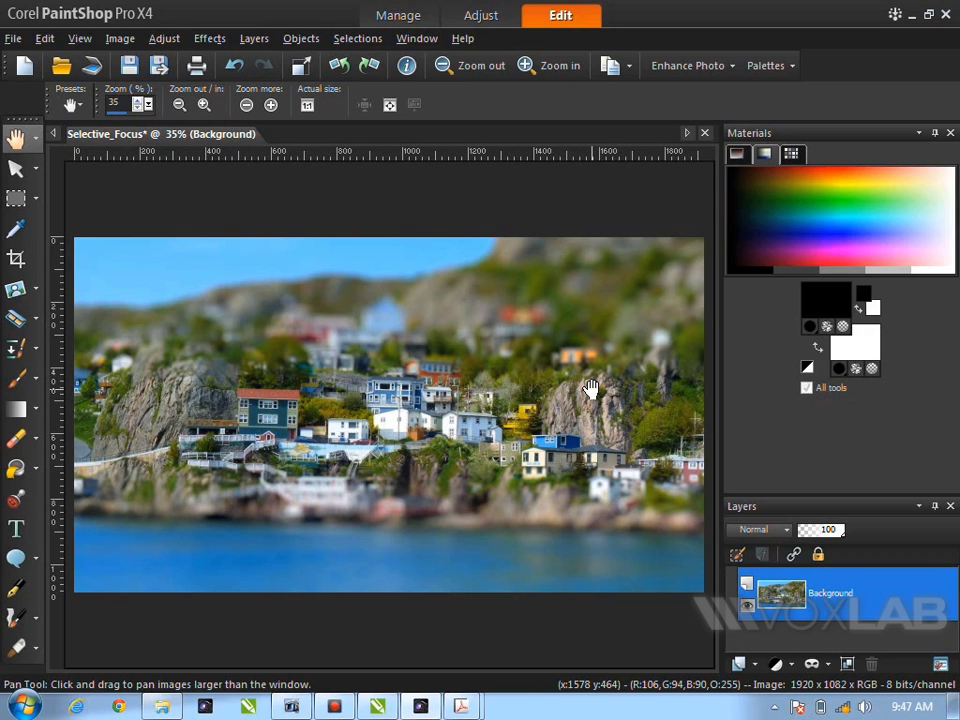
pyautogui.hotkey('alt', 'Tab')
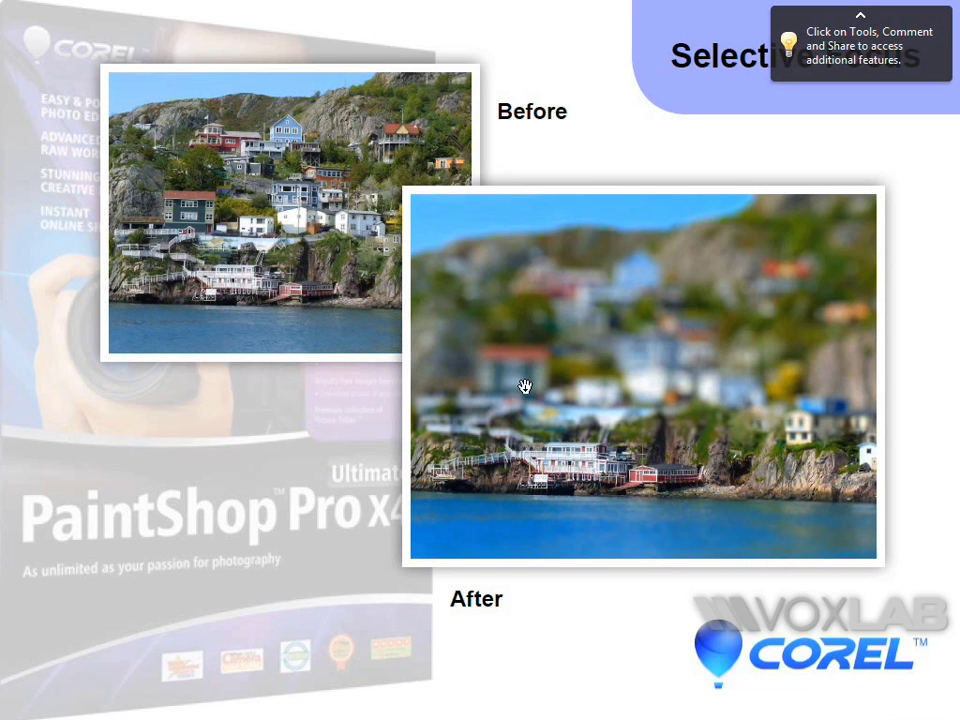